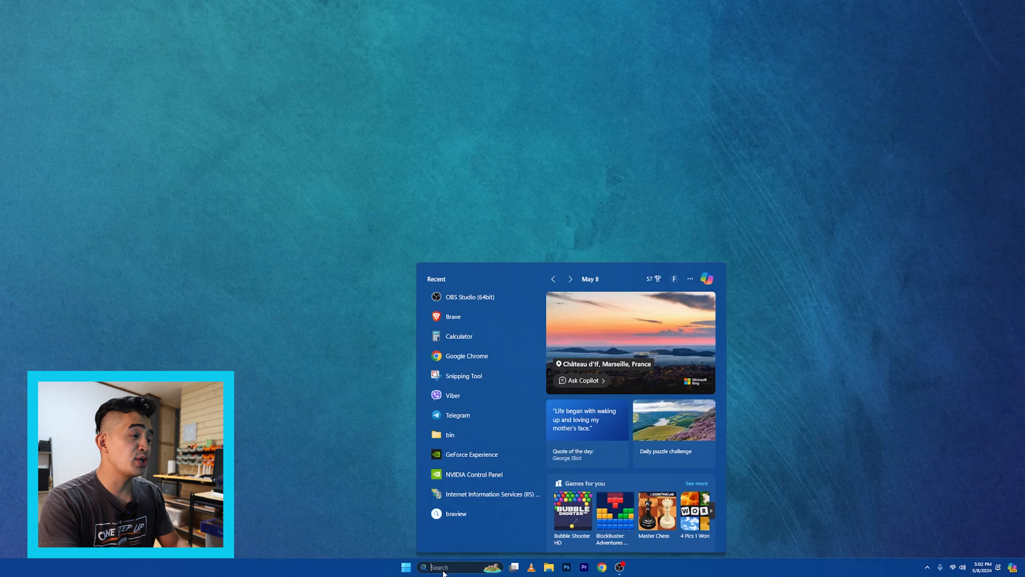
Open Microsoft Clipchamp from Windows search, accept the email sign-up offer and close the confirmation
type("clip")
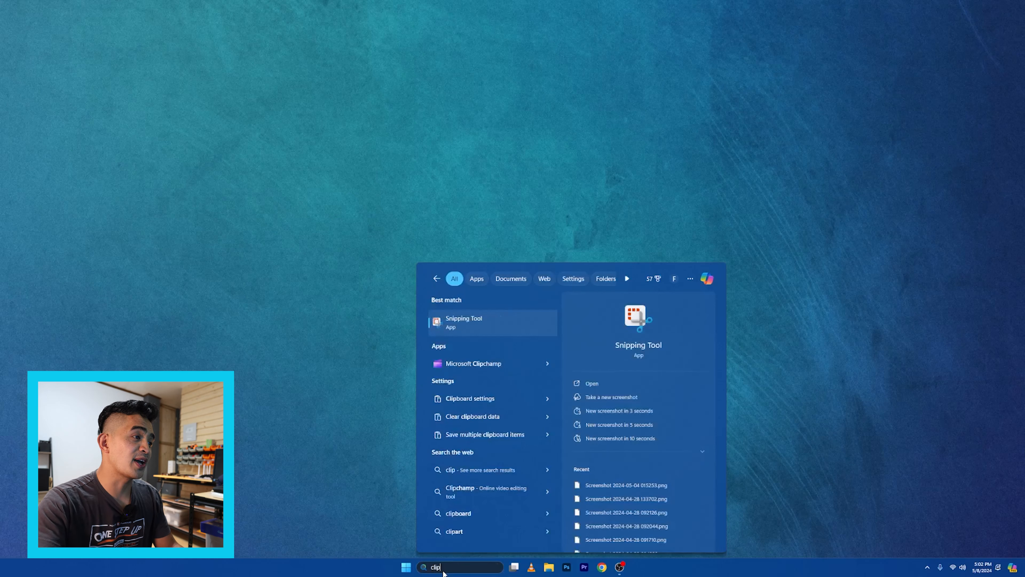
left_click(485, 363)
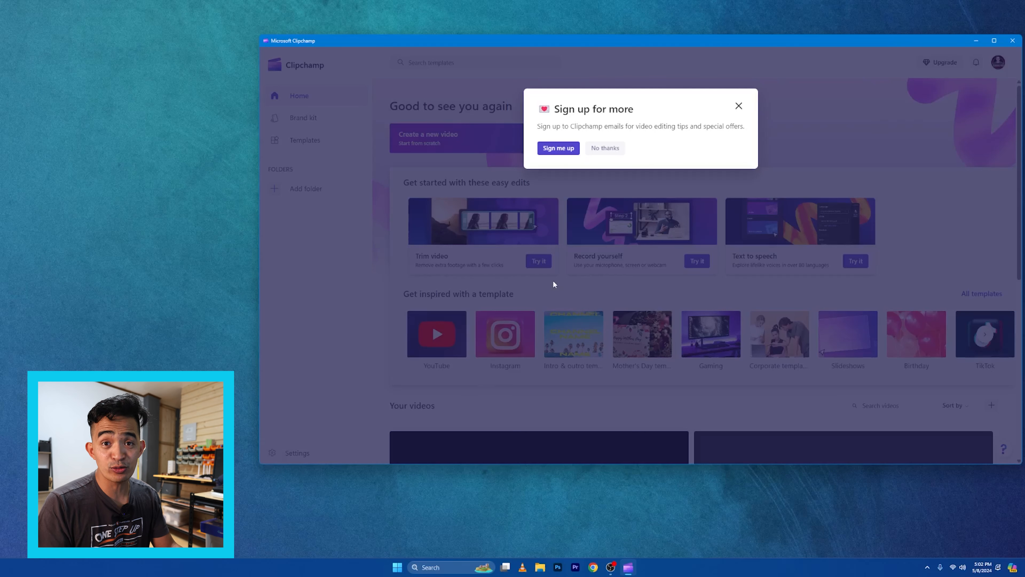
left_click(563, 157)
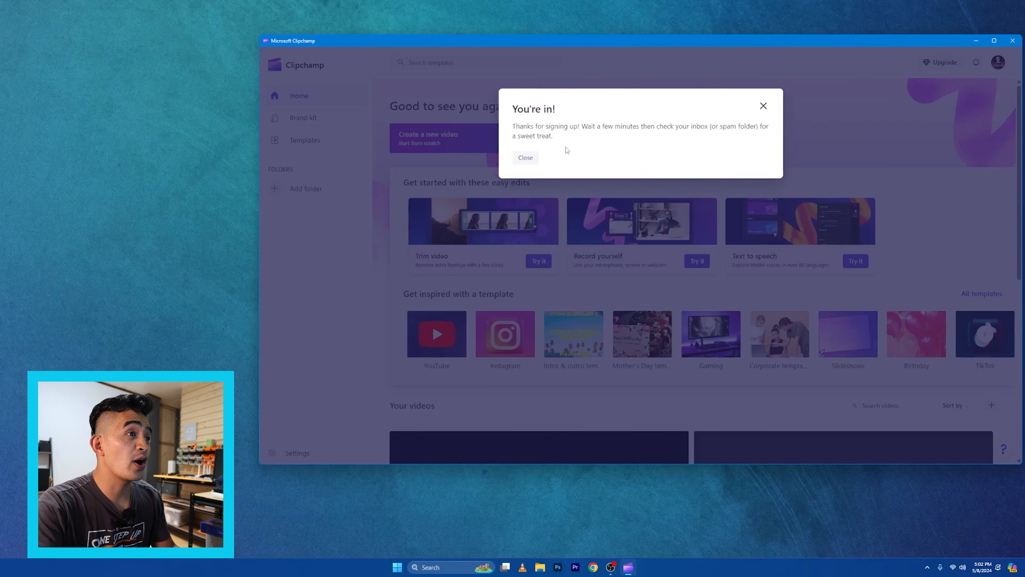
left_click(525, 157)
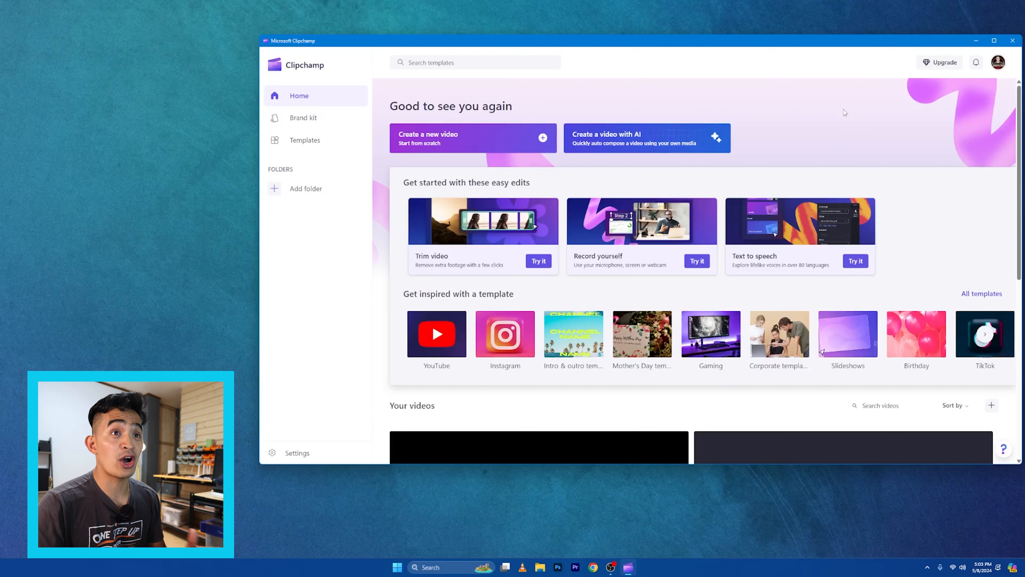
Open the Clipchamp Premium upgrade offer and compare the free and premium plans on the pricing web page
left_click(941, 66)
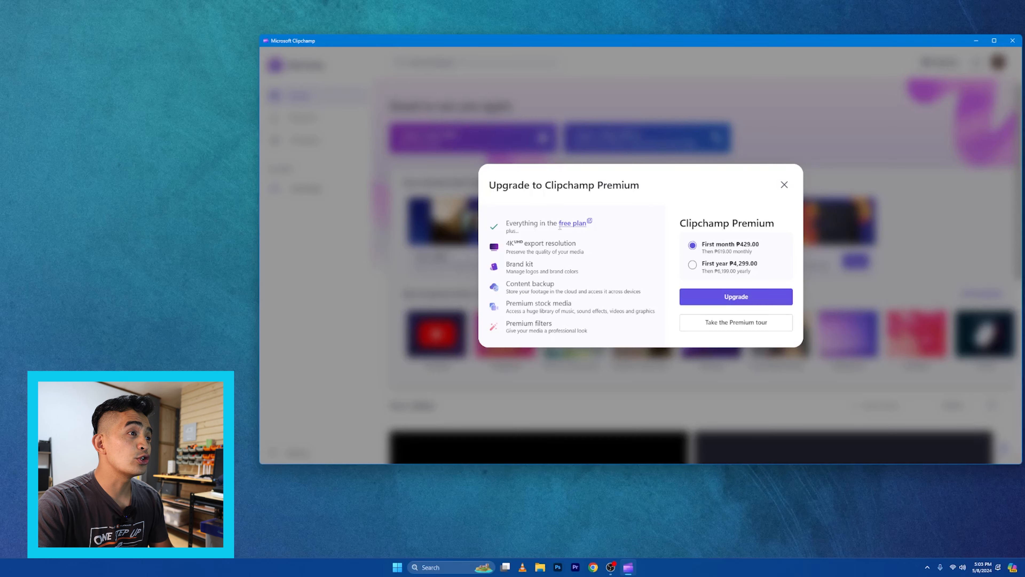
left_click(569, 226)
left_click_drag(586, 10, 768, 28)
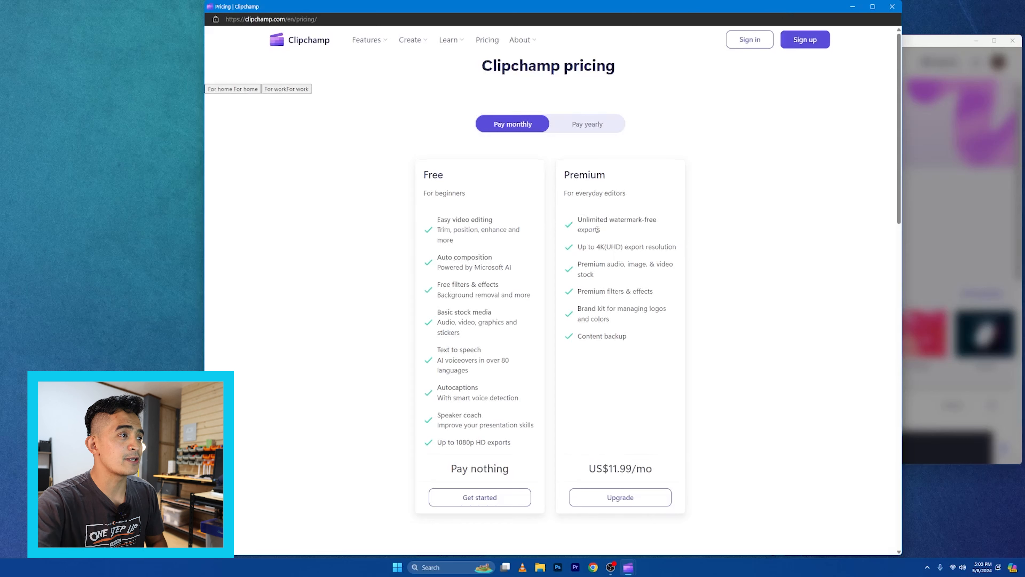
scroll(597, 230, "down", 2)
left_click_drag(424, 127, 456, 127)
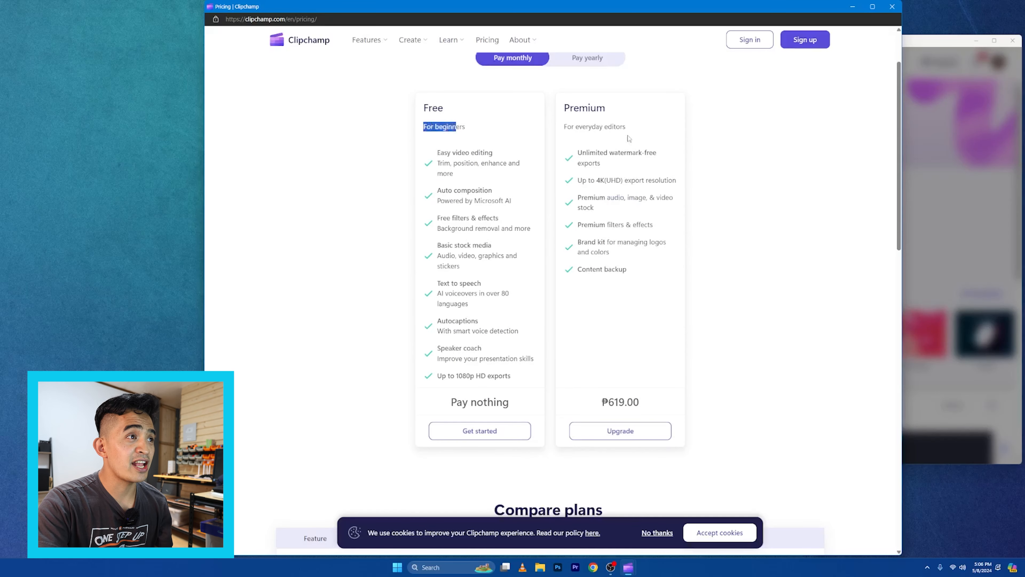
left_click(575, 129)
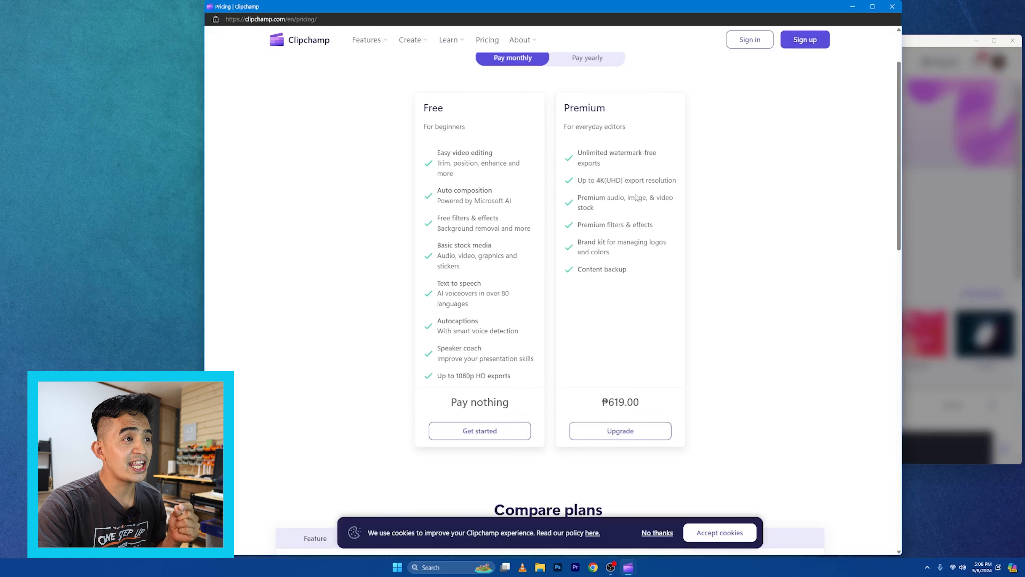
left_click_drag(576, 184, 665, 190)
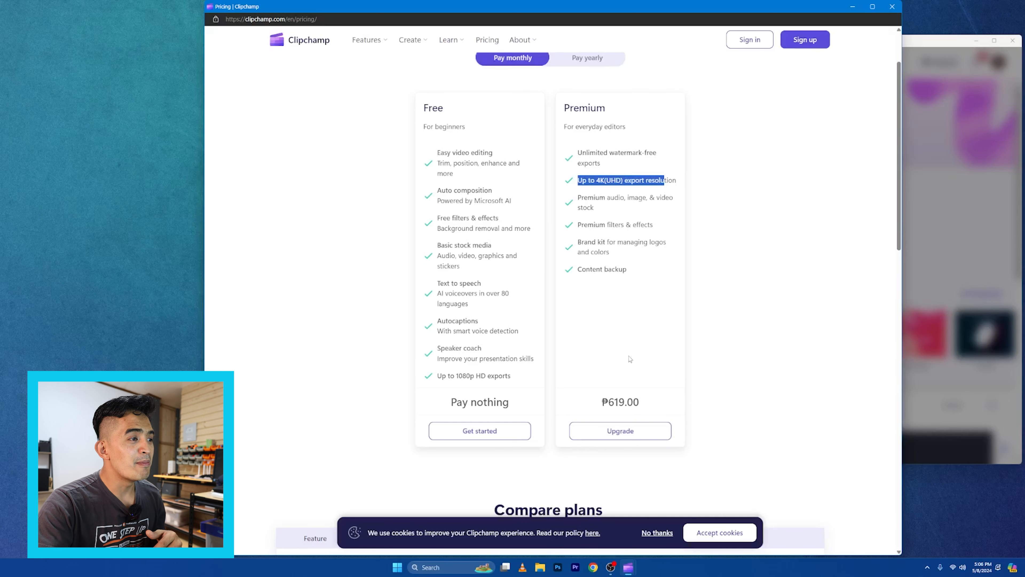
left_click_drag(456, 378, 521, 381)
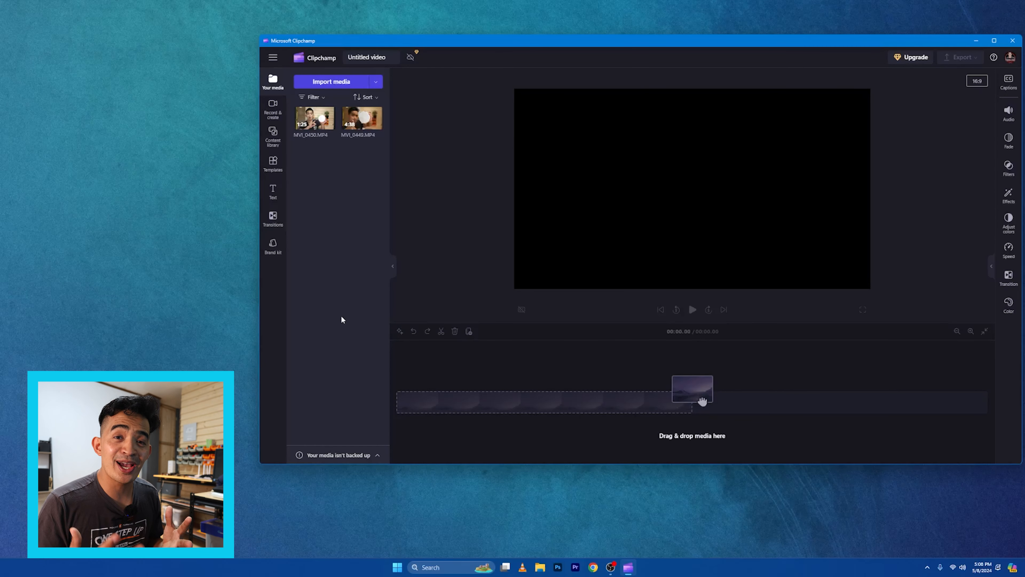
Add the MVI_0450.MP4 clip from your media onto the timeline
left_click(316, 127)
left_click_drag(703, 401, 468, 399)
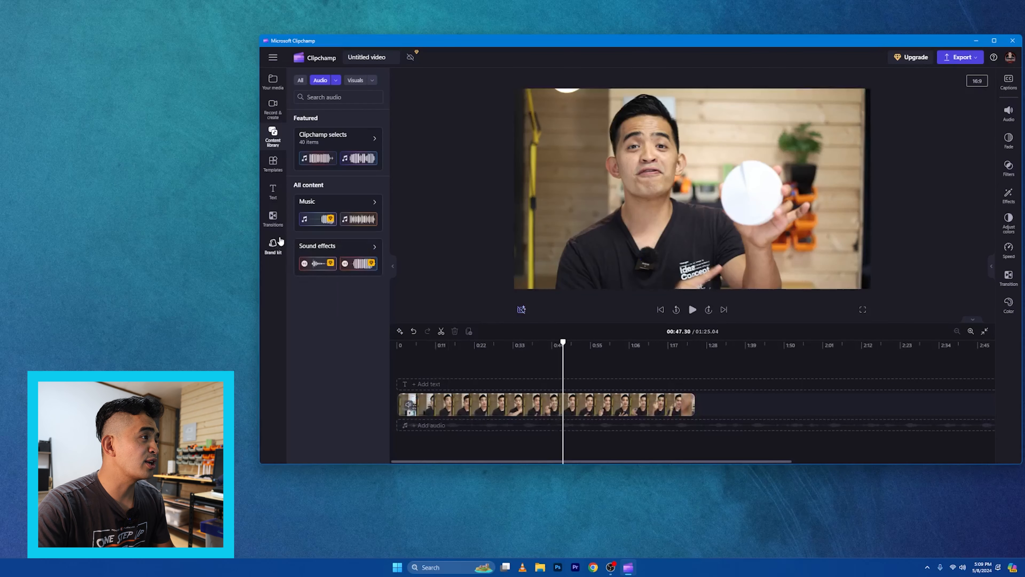
Start a new text-to-speech clip from the record and create options
left_click(276, 115)
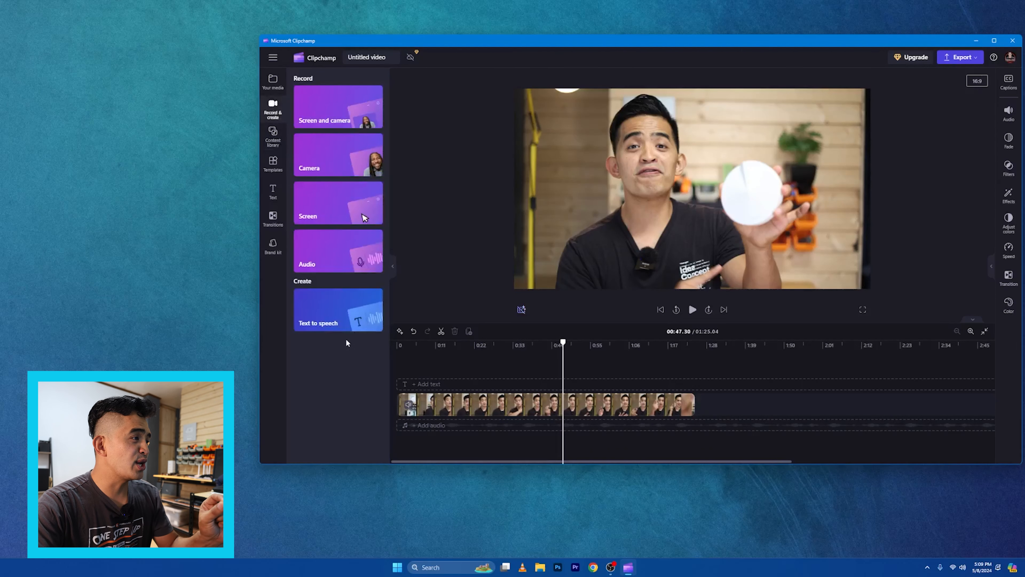
left_click(335, 323)
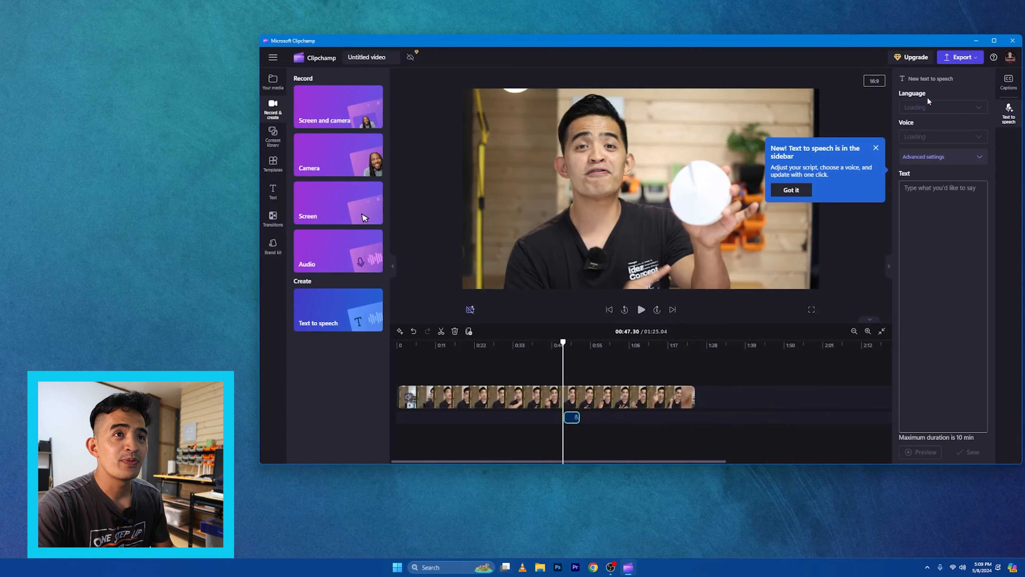
Switch to Chrome, copy the first paragraph of the ChatGPT answer about the Deco M5, and minimize the browser
left_click(592, 567)
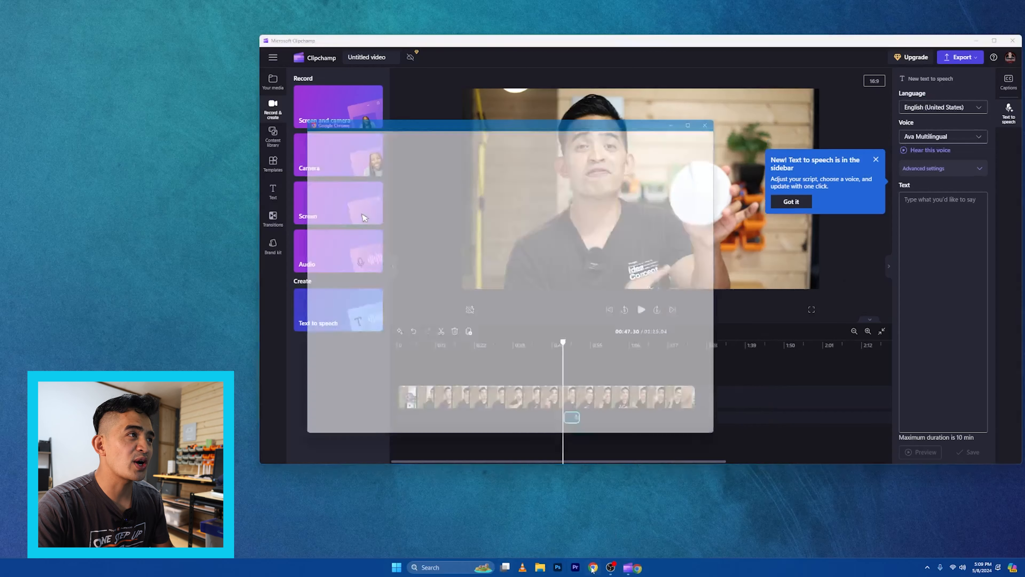
left_click(530, 336)
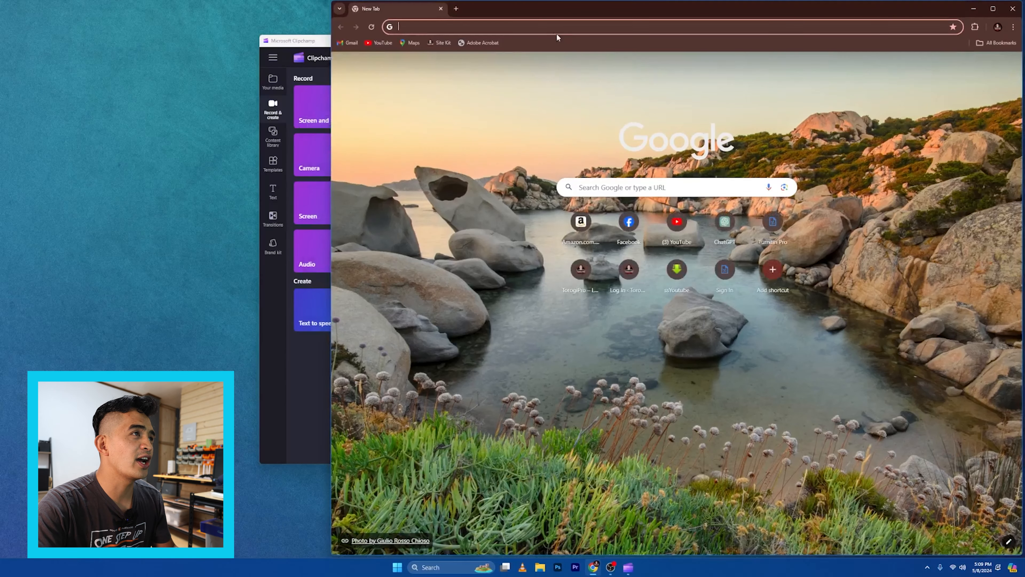
left_click(551, 28)
type("chatgpt.com")
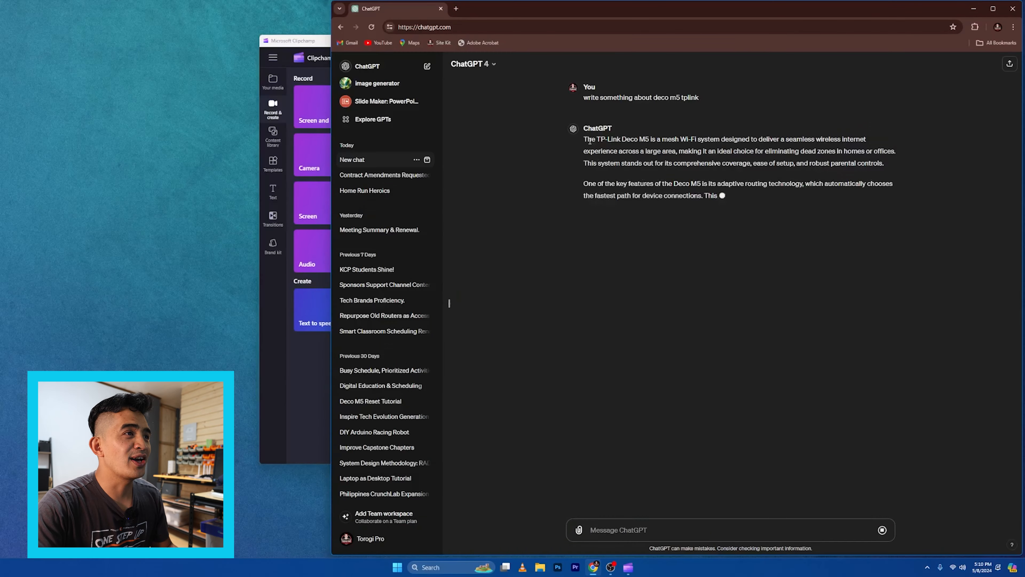
left_click_drag(584, 139, 887, 164)
key("ctrl+c")
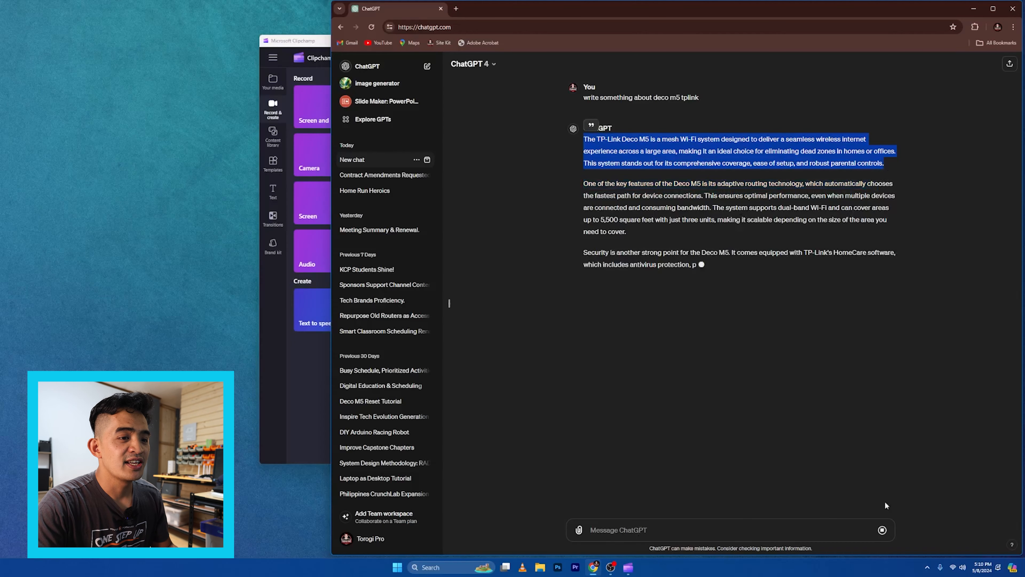
left_click(883, 530)
left_click(973, 8)
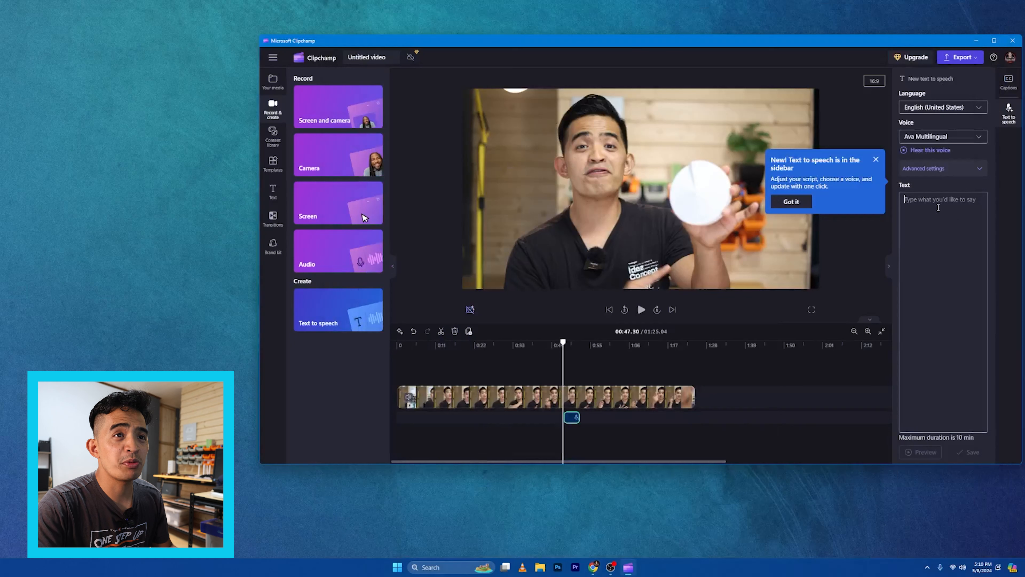
Paste the copied paragraph into the text-to-speech text box and preview the narration
left_click(938, 207)
key("ctrl+v")
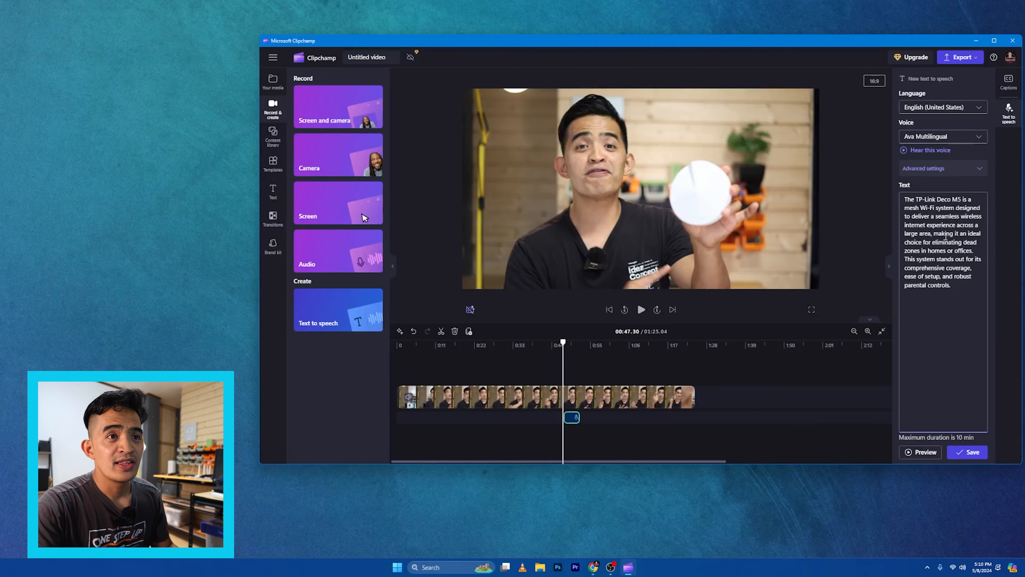
left_click(930, 453)
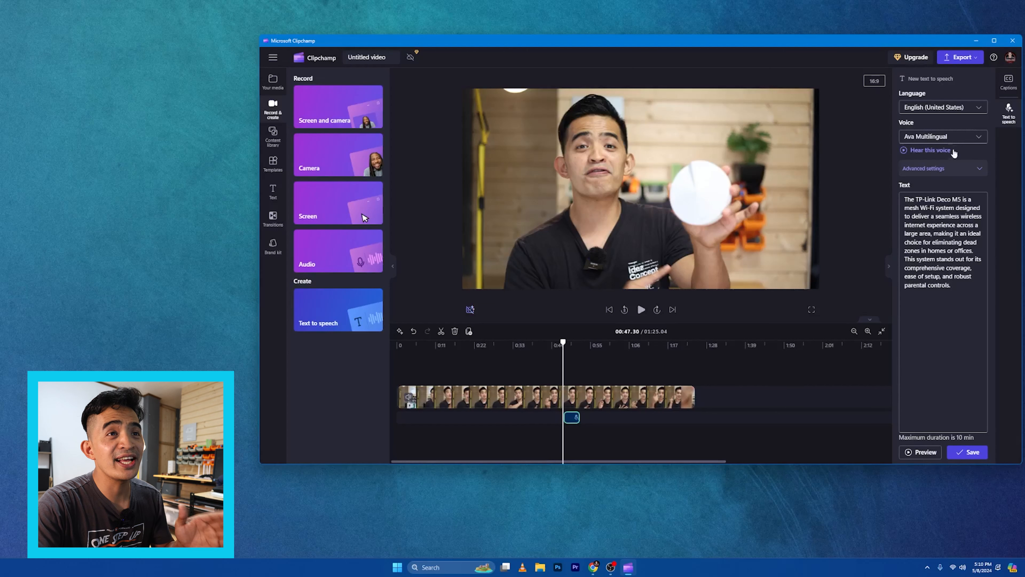
Change the voice to Brian Multilingual, preview it, and save the speech clip
left_click(952, 140)
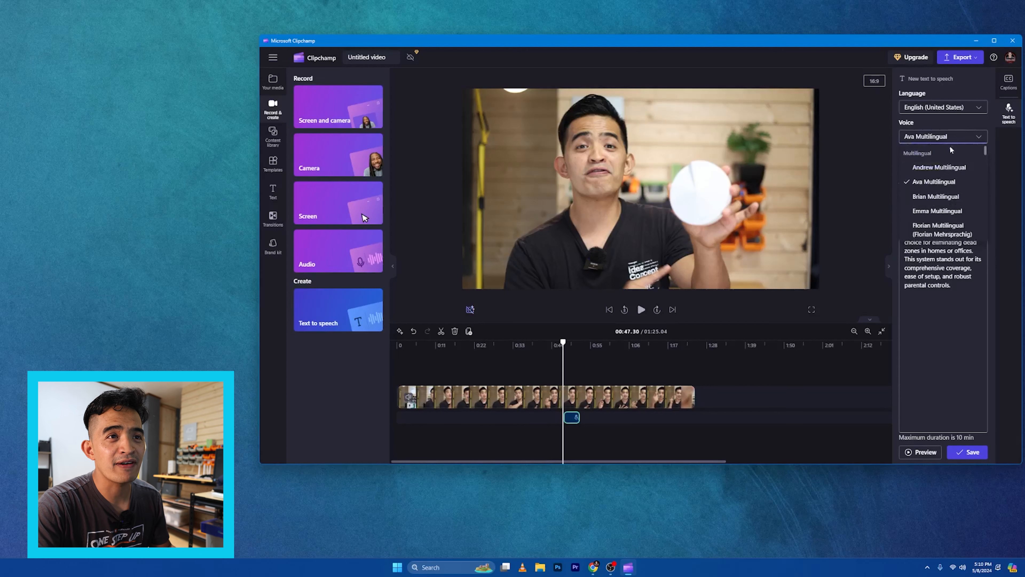
left_click(935, 197)
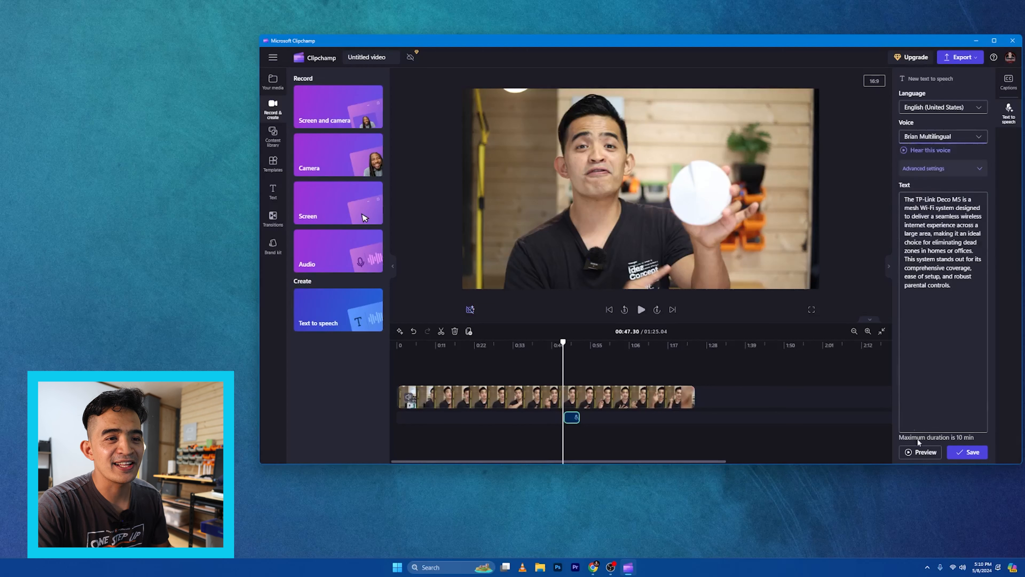
left_click(927, 452)
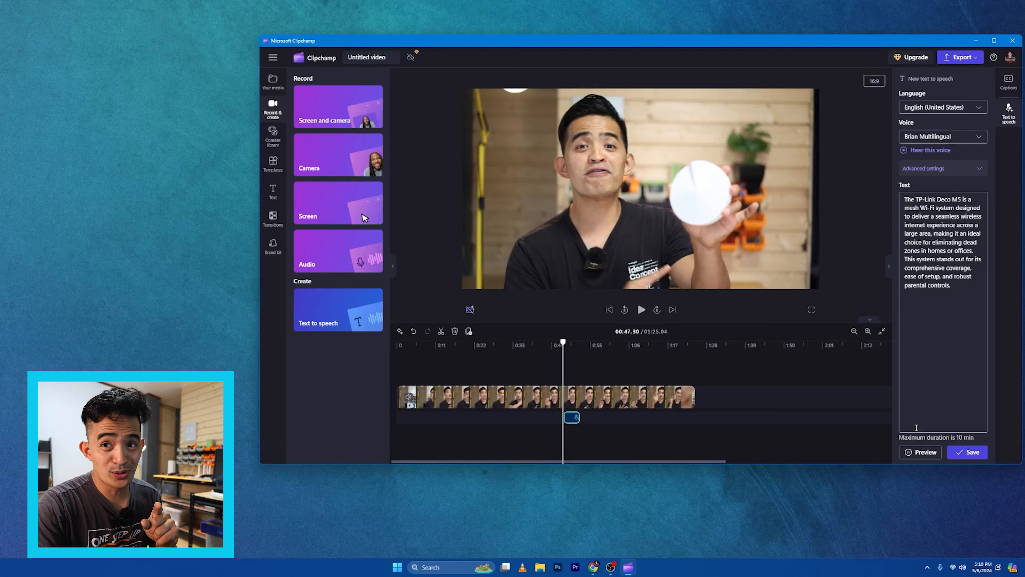
left_click(919, 453)
left_click(961, 452)
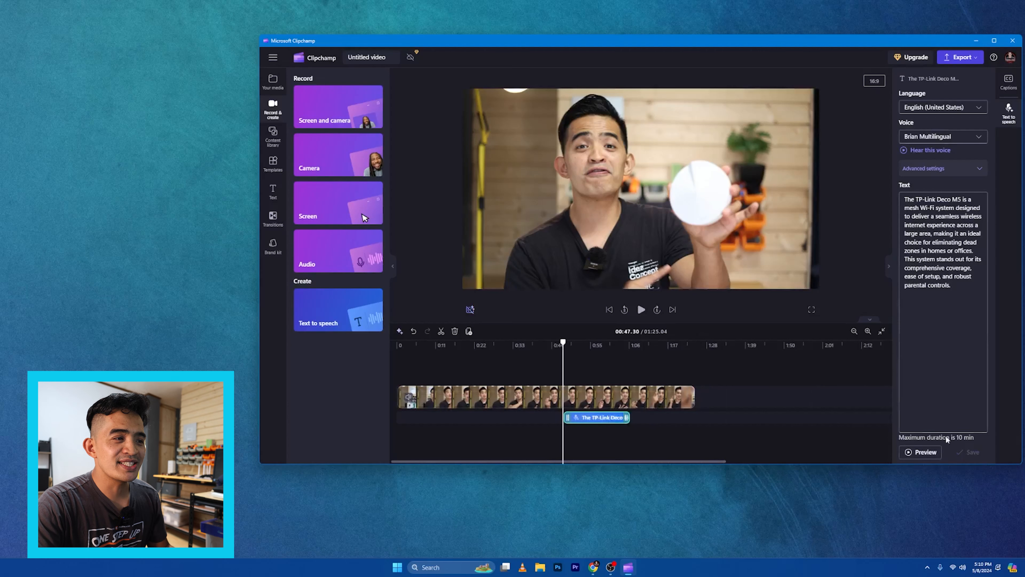
Move the speech clip to the start of the timeline and play back the beginning
left_click_drag(579, 418, 412, 418)
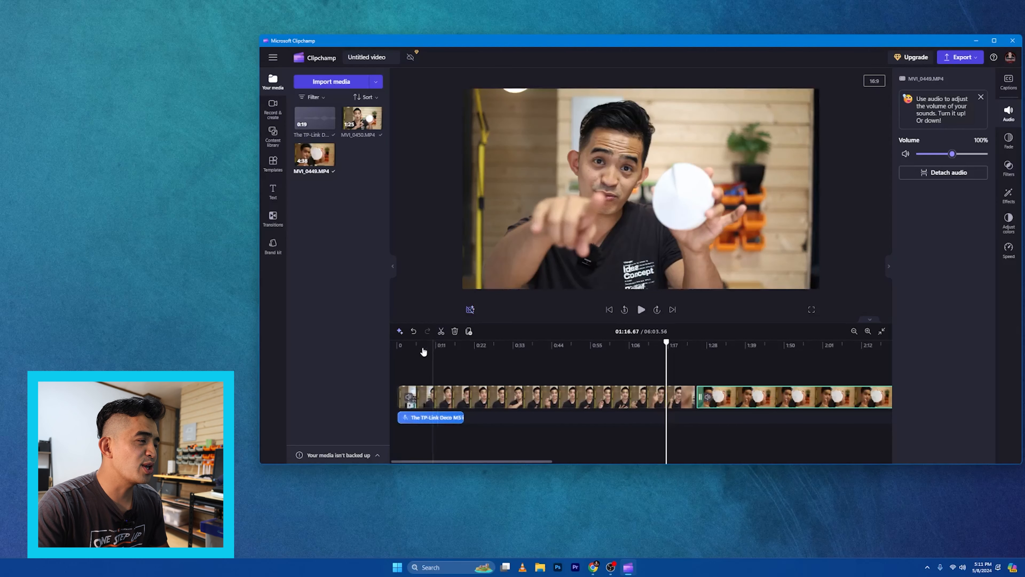
left_click(402, 344)
left_click(641, 310)
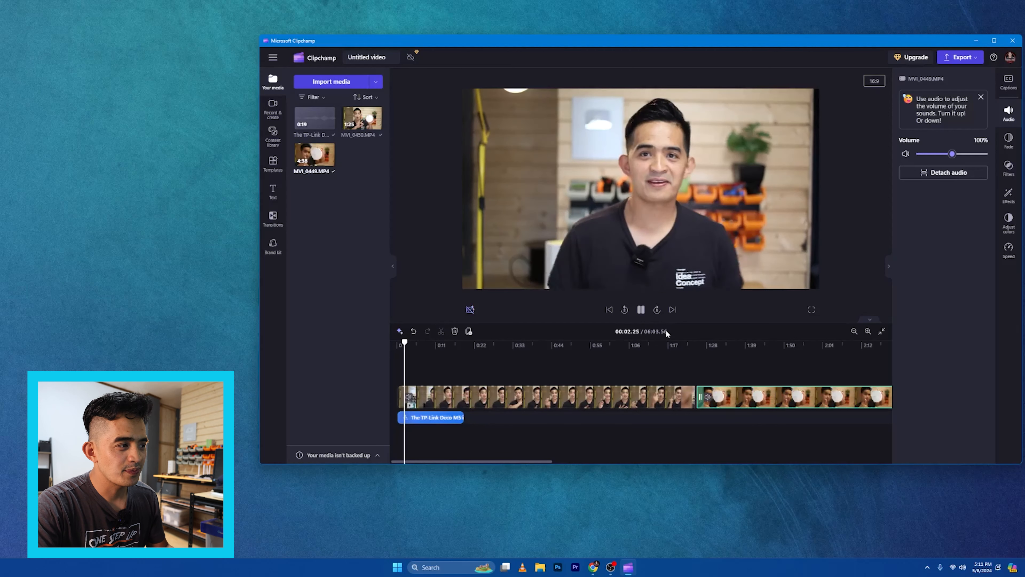
left_click(641, 310)
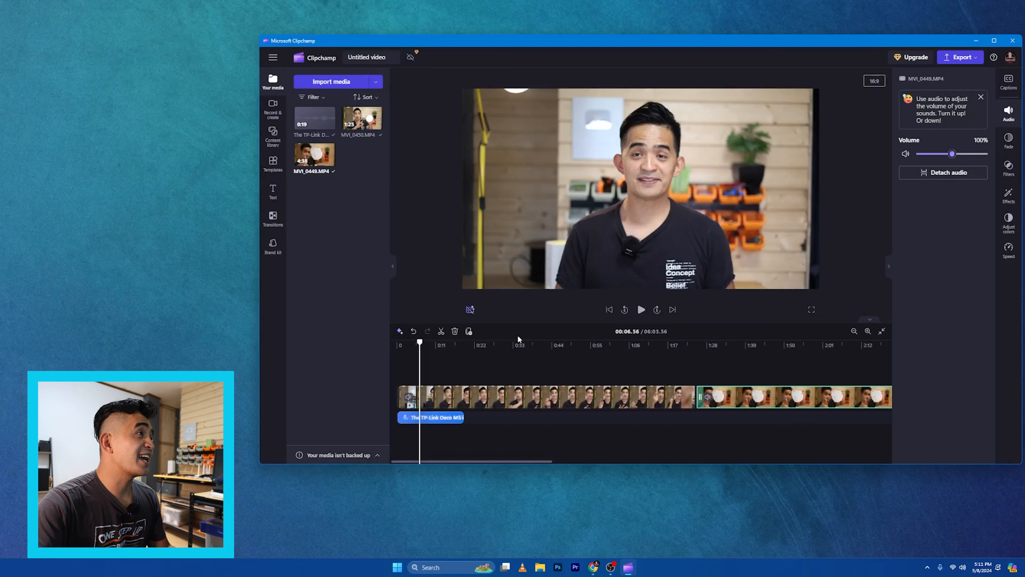
Browse the available text title styles
left_click(275, 194)
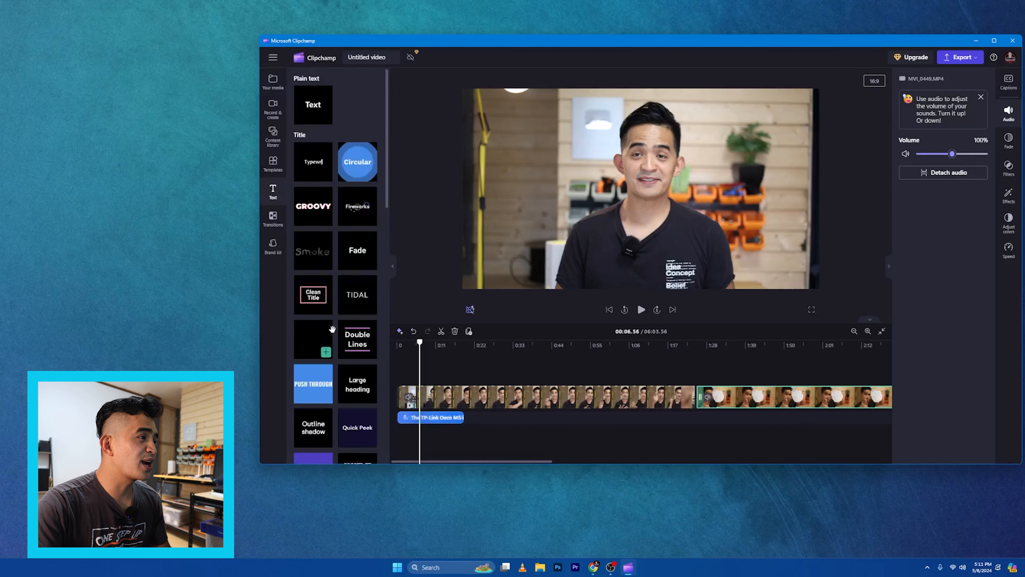
scroll(350, 334, "down", 5)
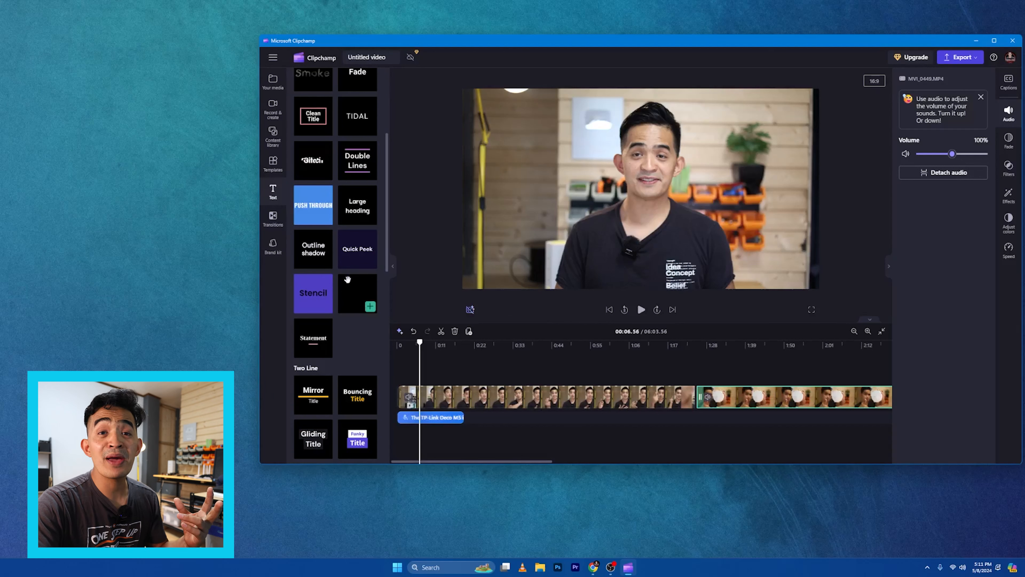
scroll(364, 370, "down", 3)
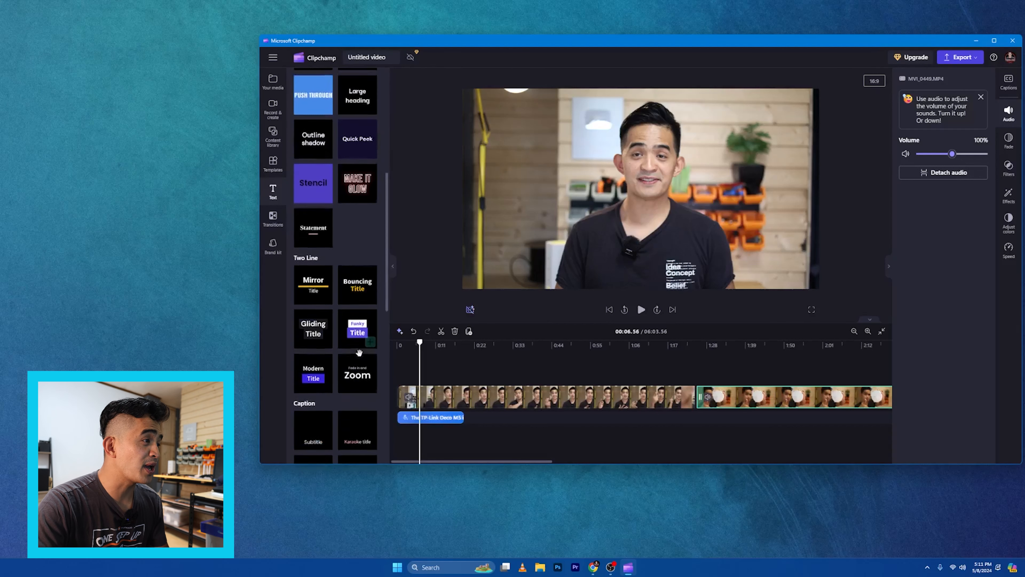
Nudge the speech clip slightly later and add a Funky Title text at the start of the video
left_click_drag(419, 347, 399, 348)
left_click_drag(434, 417, 466, 418)
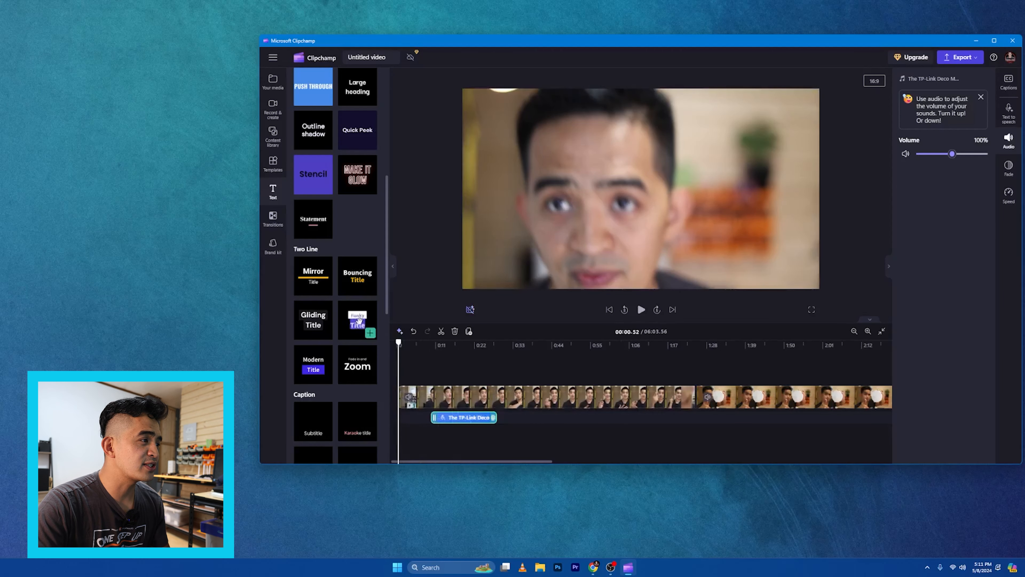
left_click(370, 333)
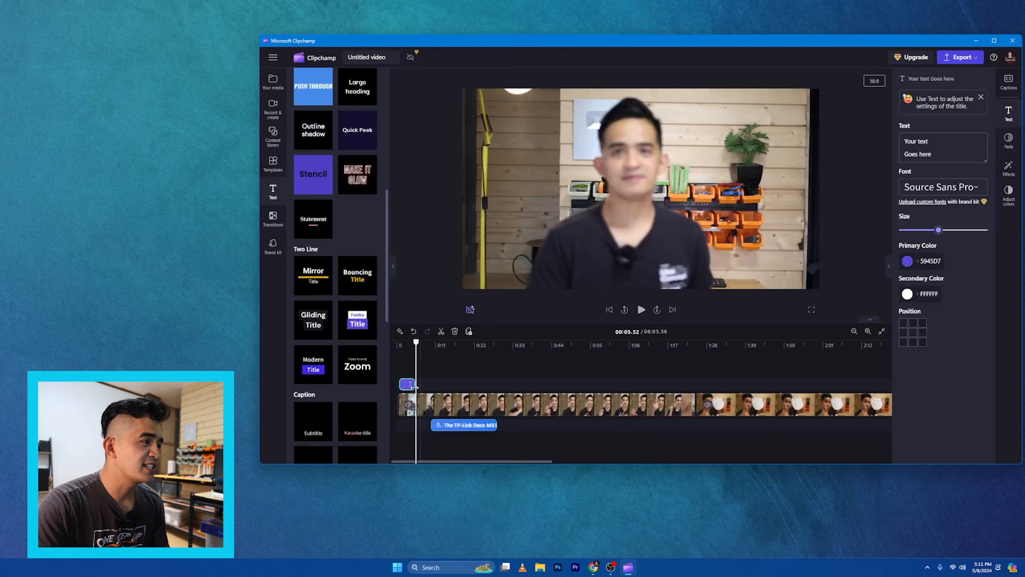
Lengthen the title clip so it spans the speech clip
left_click(397, 345)
left_click_drag(418, 382, 501, 383)
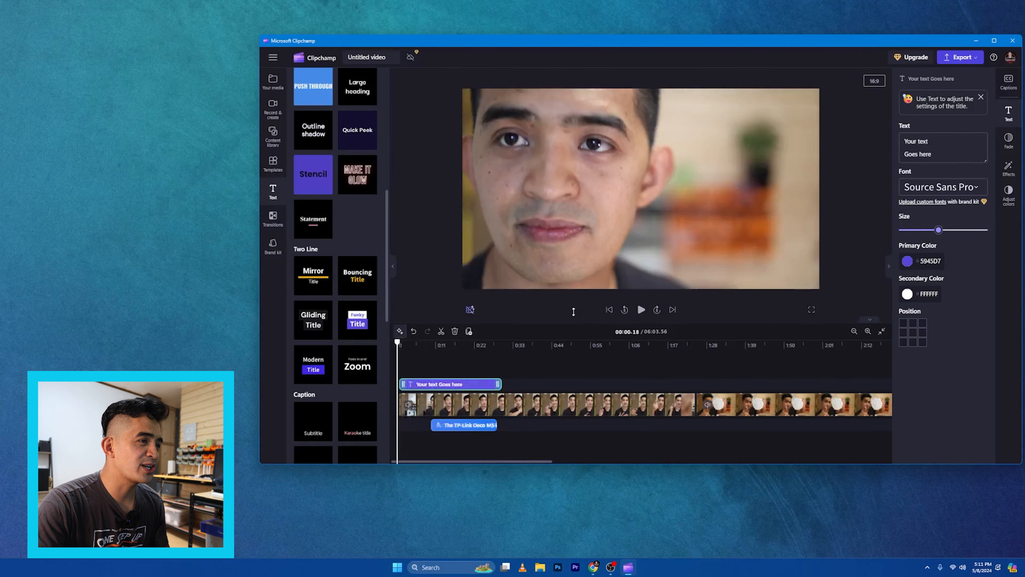
Play back the opening with the title, select the title clip, and return to the start
left_click(642, 309)
left_click(428, 383)
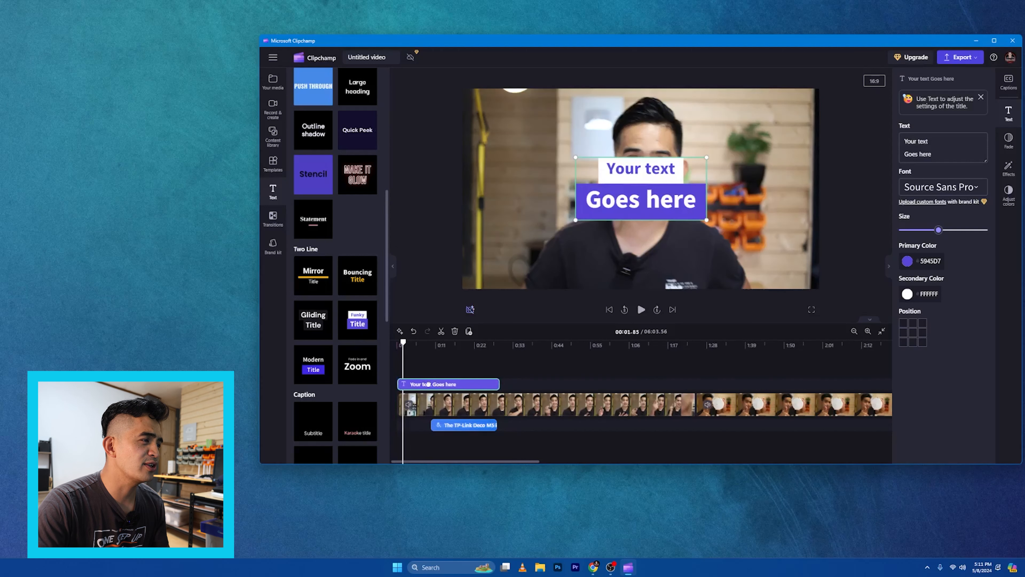
left_click_drag(403, 342, 386, 346)
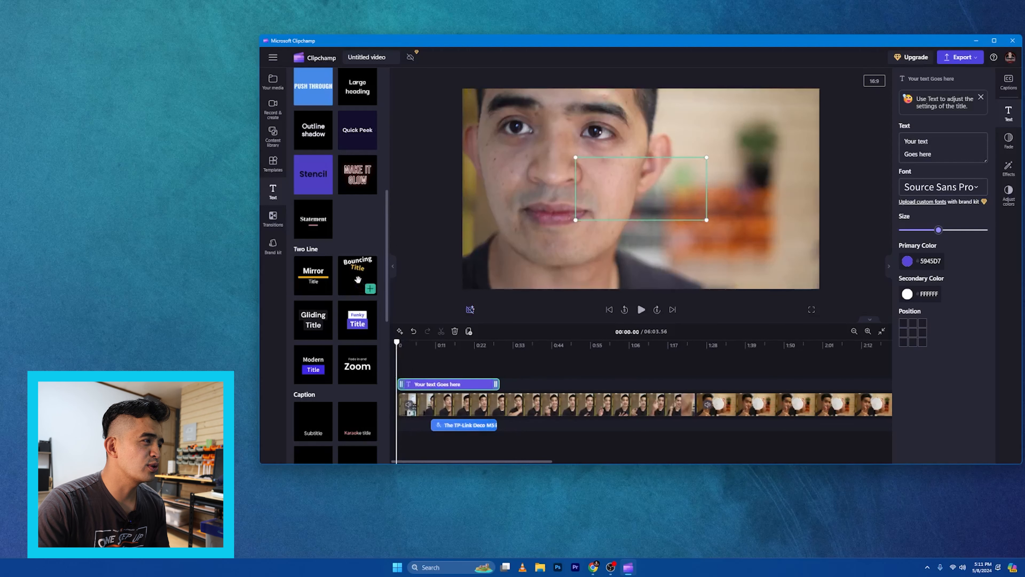
Add a Bouncing Title and place it on the title track right after the first title clip
left_click(370, 289)
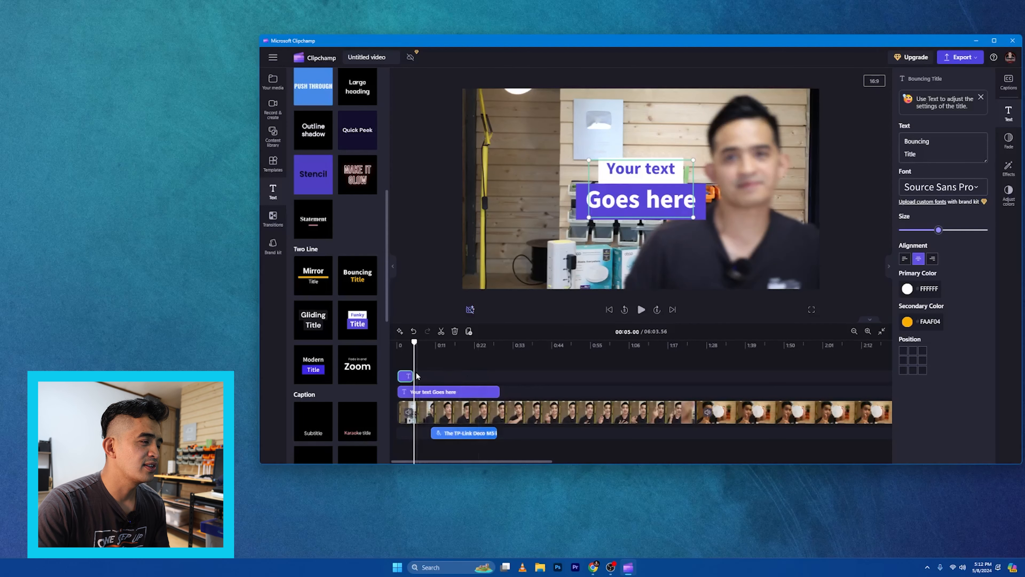
left_click_drag(532, 390, 513, 385)
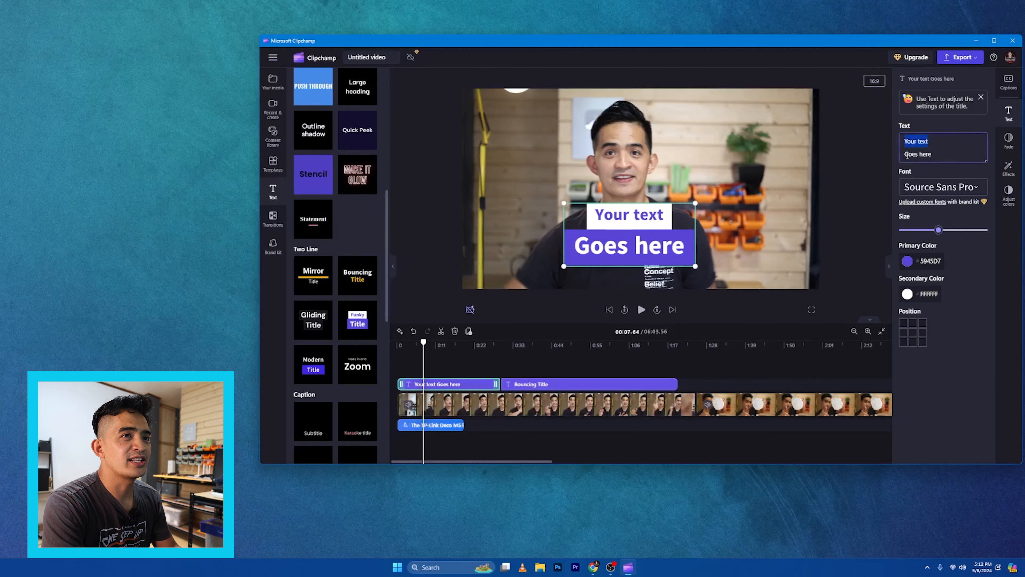
Change the first title's text to TPRO on the first line and DECO M5 on the second line
type("TPRO")
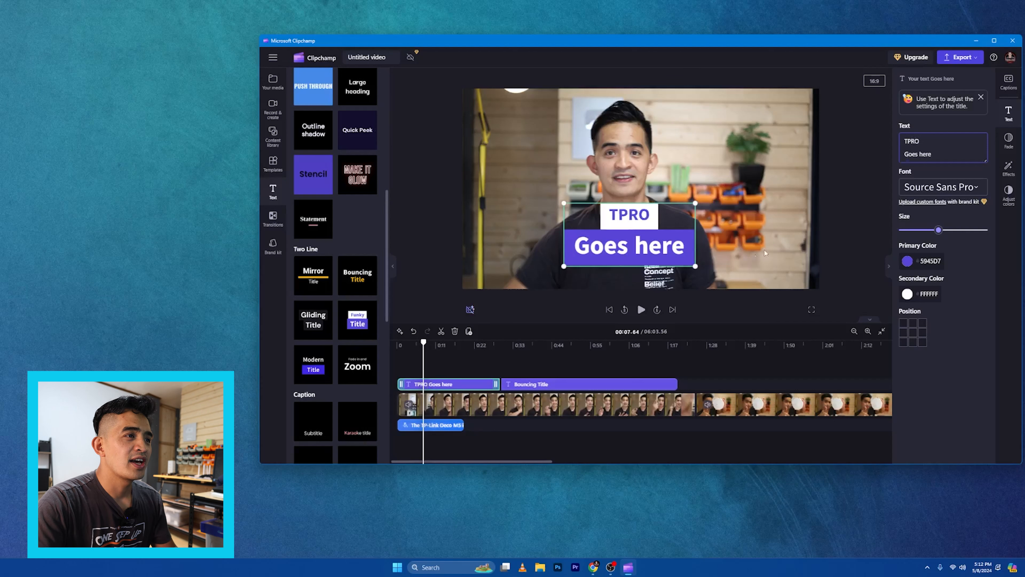
left_click_drag(933, 155, 917, 157)
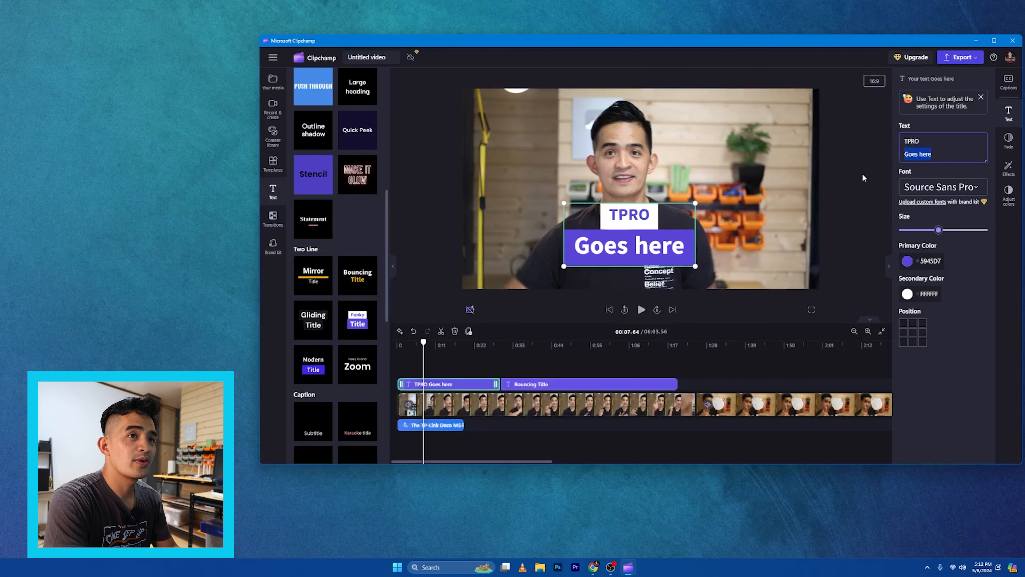
type("DEcom")
key("BackSpace")
key("BackSpace")
key("BackSpace")
type("C")
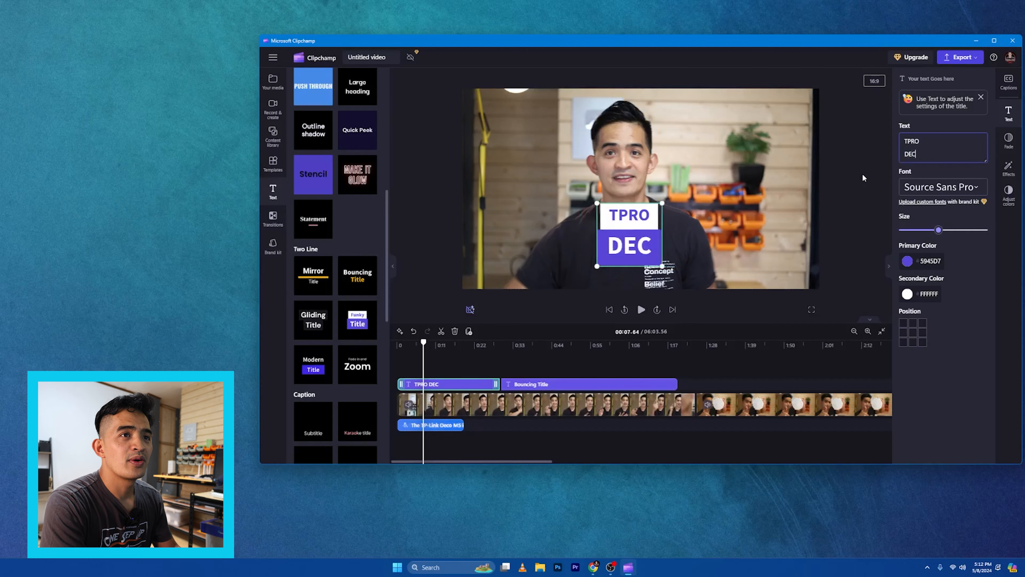
type("O M")
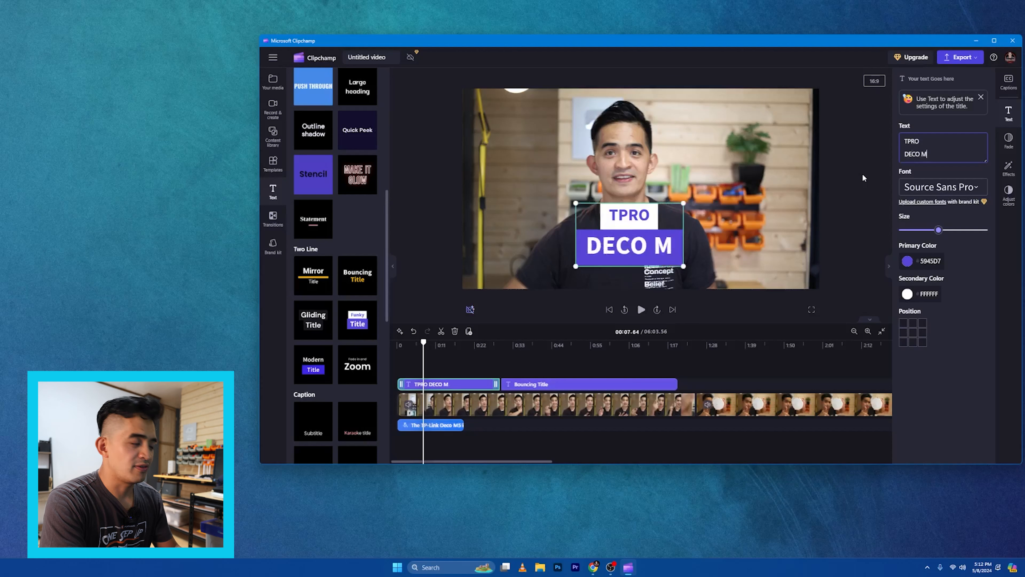
type("5")
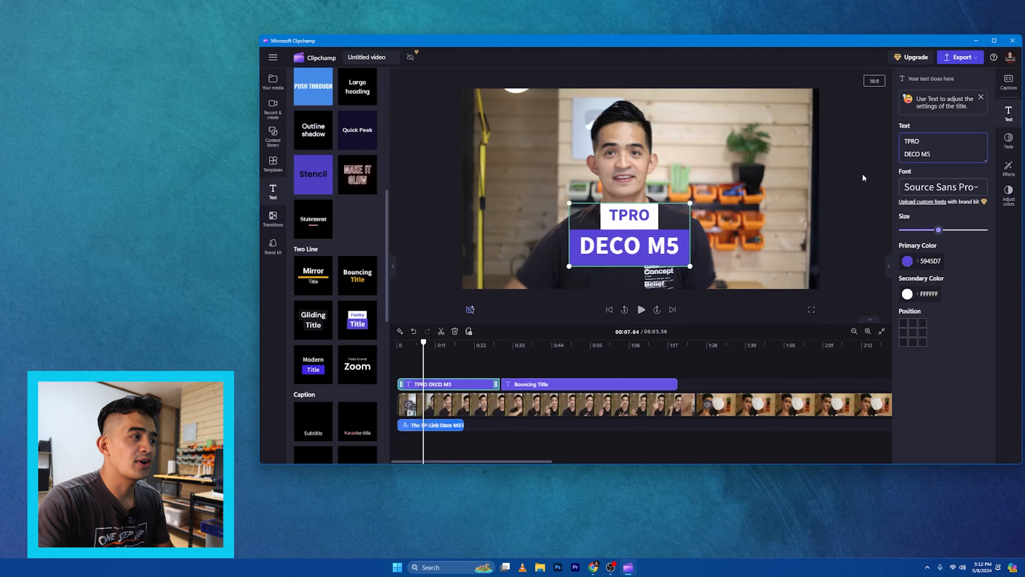
Preview the opening from the start and shorten the TPRO DECO M5 title clip to its first few seconds
left_click_drag(423, 343, 396, 346)
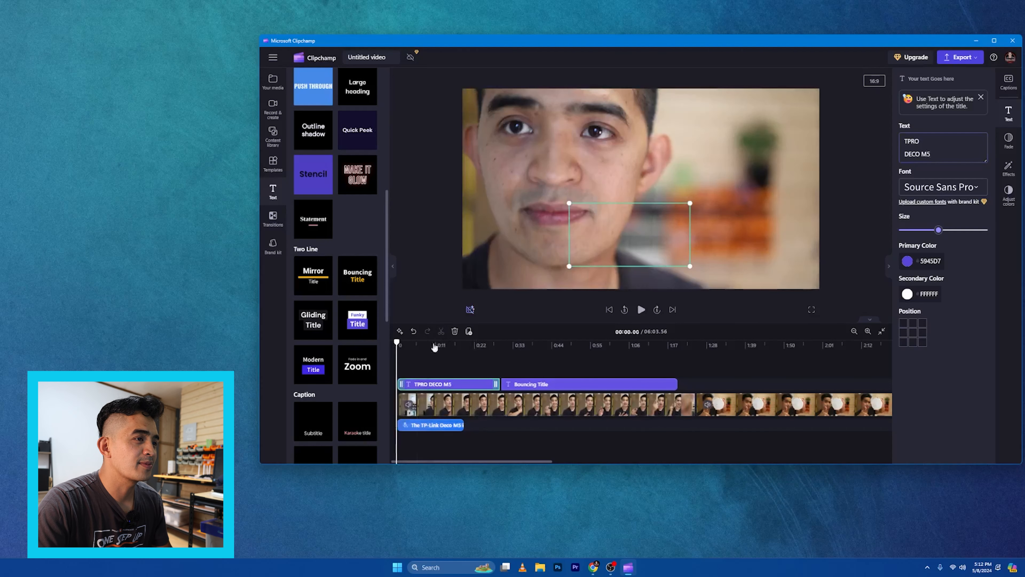
left_click(641, 309)
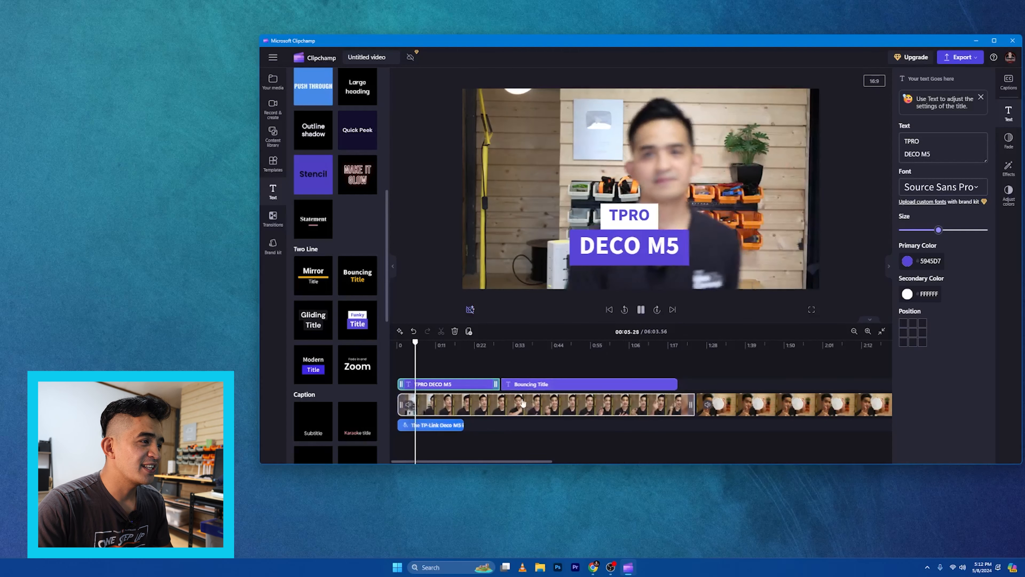
key("space")
left_click_drag(497, 385, 419, 387)
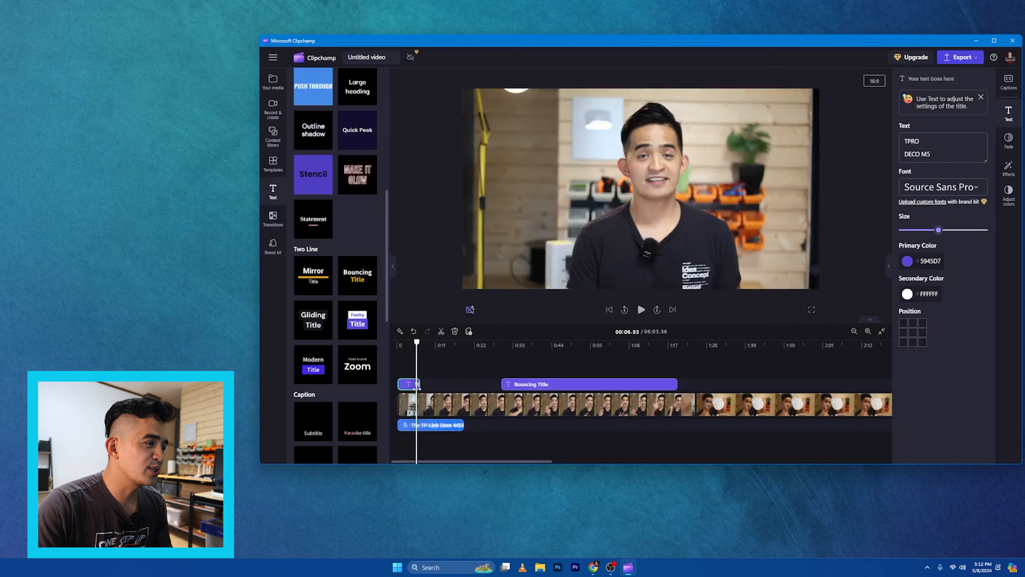
Move the Bouncing Title clip to follow the first title and change its text to Features and WiFi
left_click_drag(528, 384, 446, 389)
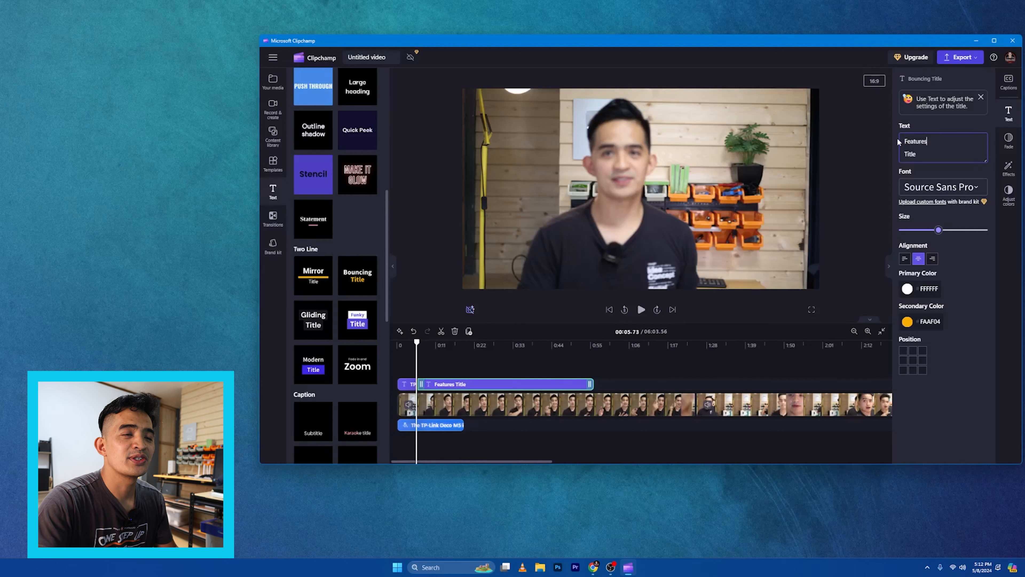
type("WiF")
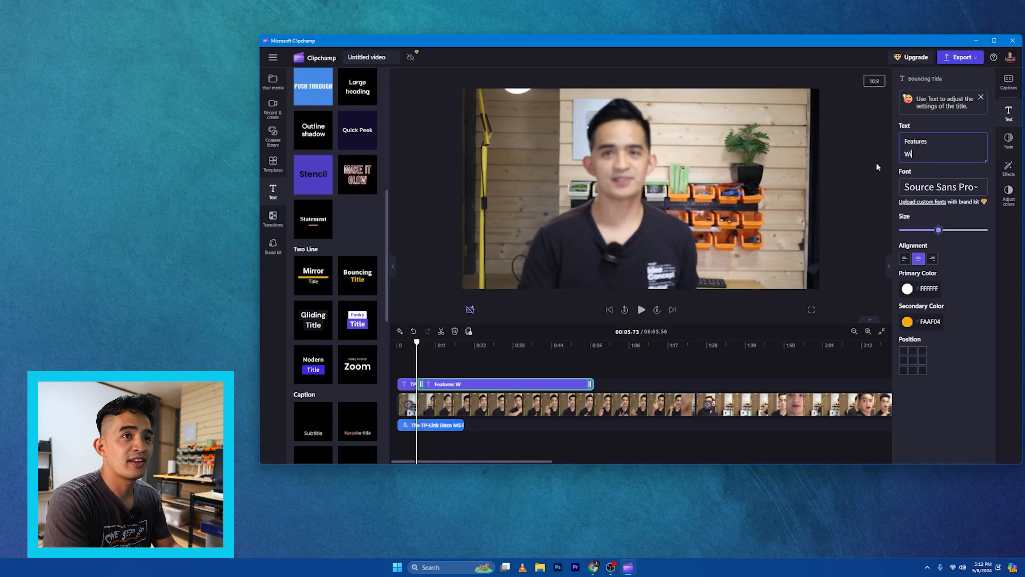
type("i")
Preview the opening, then shrink the Features WiFi title and move it to the upper left of the frame
left_click_drag(417, 343, 397, 344)
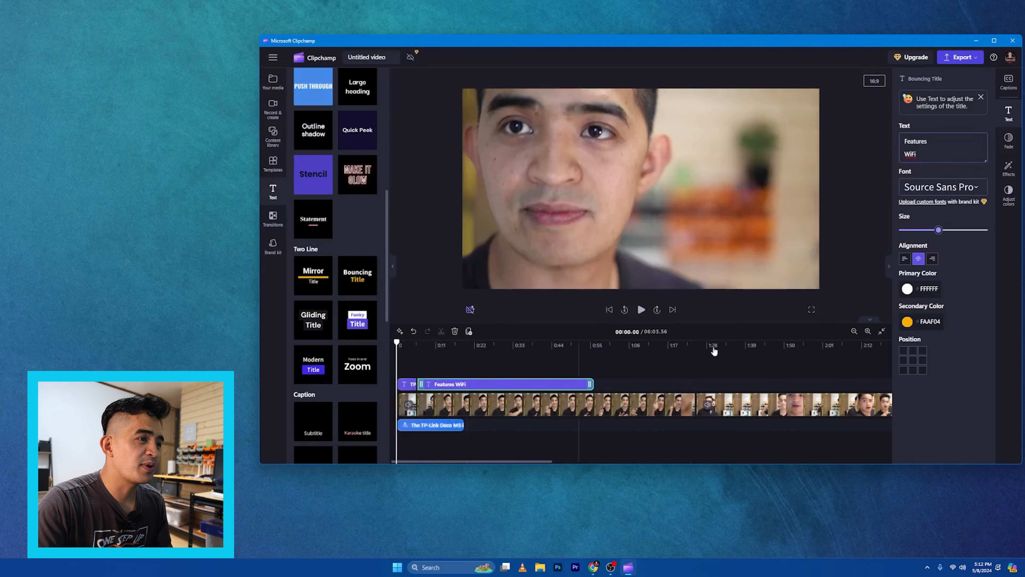
left_click(642, 309)
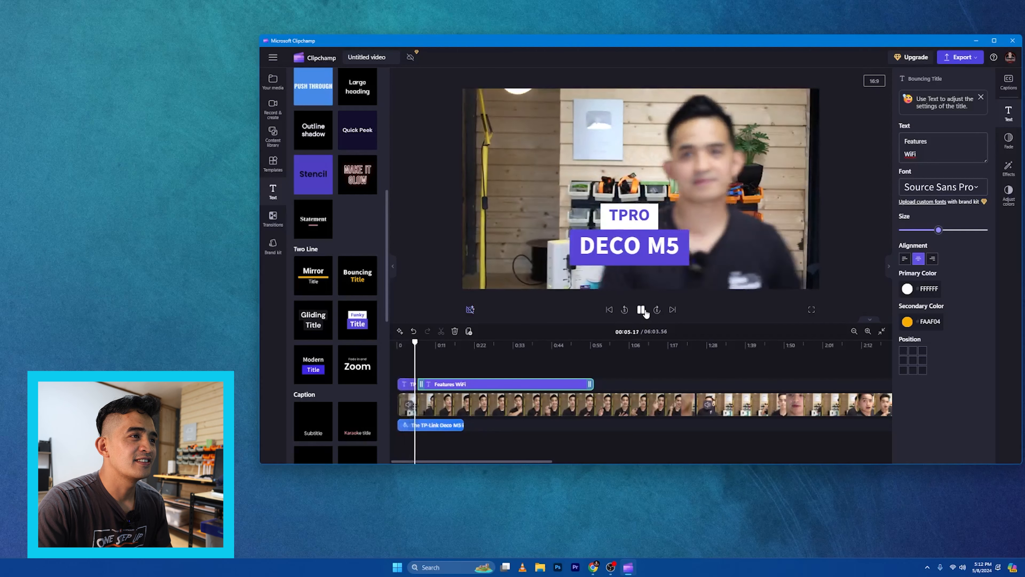
left_click(651, 169)
left_click_drag(651, 169, 652, 211)
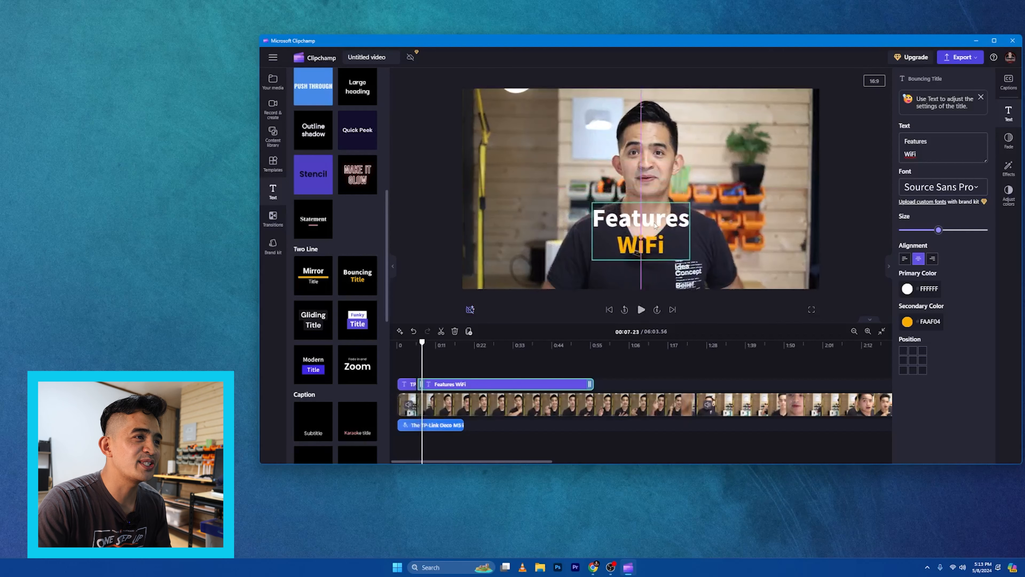
left_click(692, 238)
left_click_drag(676, 245, 557, 202)
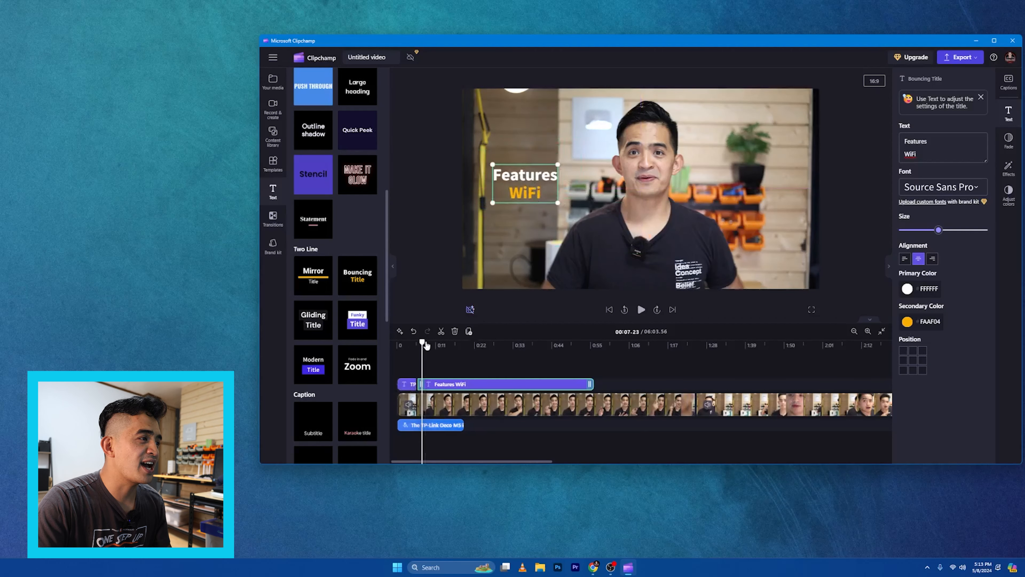
Play back the opening titles from the start of the video
left_click_drag(419, 348, 398, 348)
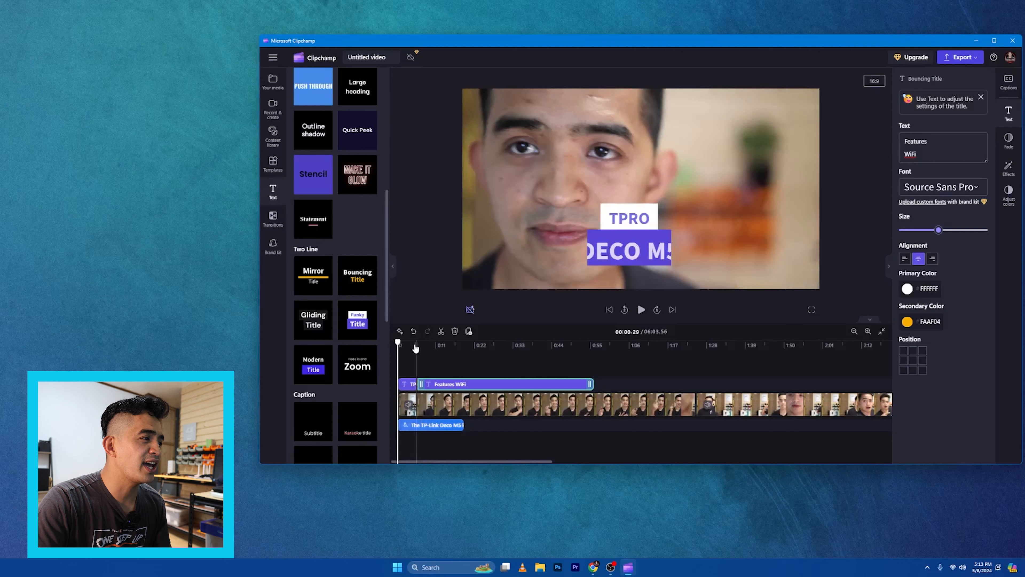
key("space")
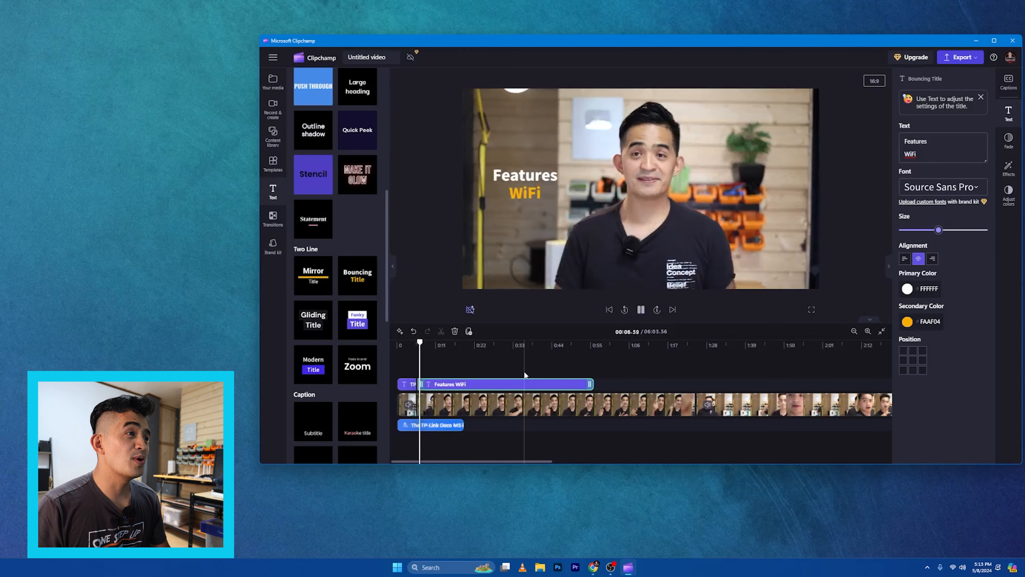
key("space")
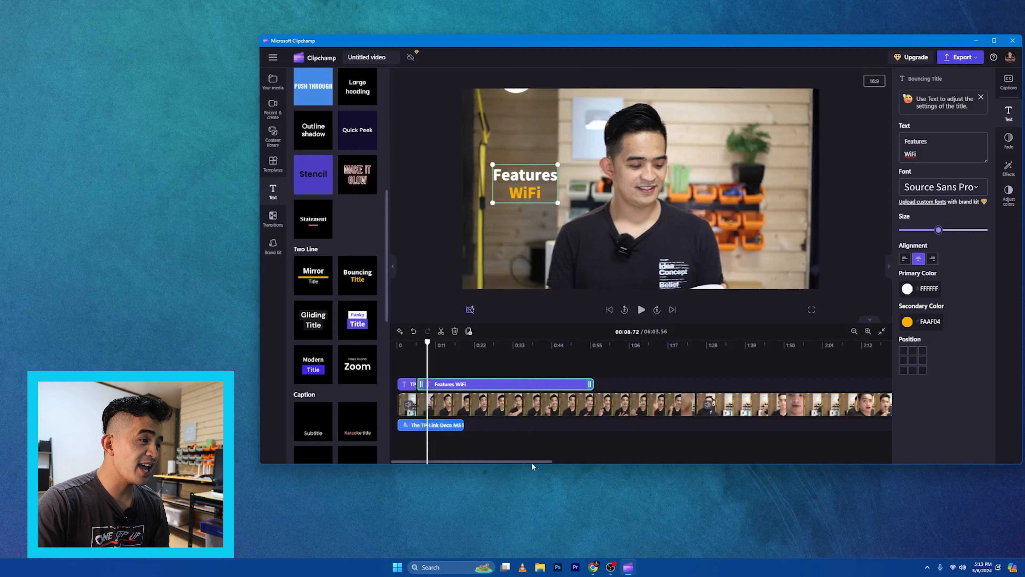
Trim the end of the first video clip and slide the following clip back to close the gap
left_click(672, 411)
left_click_drag(691, 404, 615, 405)
left_click_drag(729, 405, 651, 405)
Play back the cut between the two video clips
left_click(620, 356)
key("space")
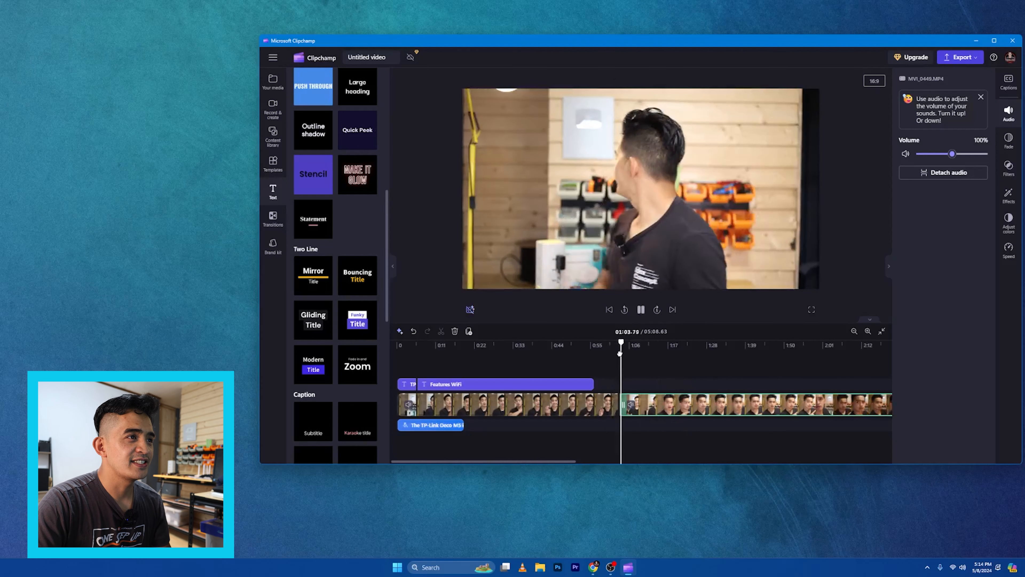
left_click(529, 286)
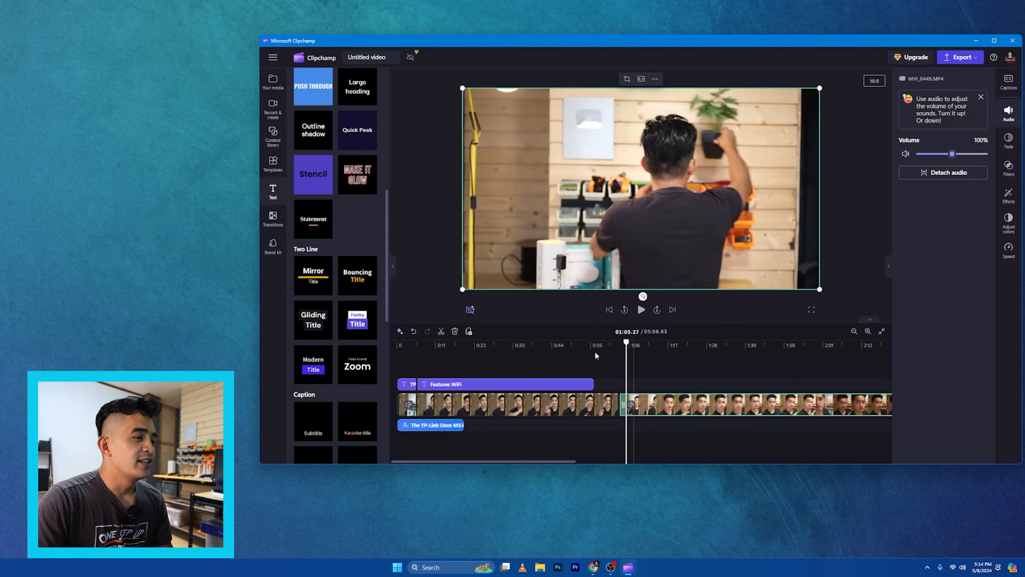
Add a Liquid streaks transition between the two video clips
left_click(273, 220)
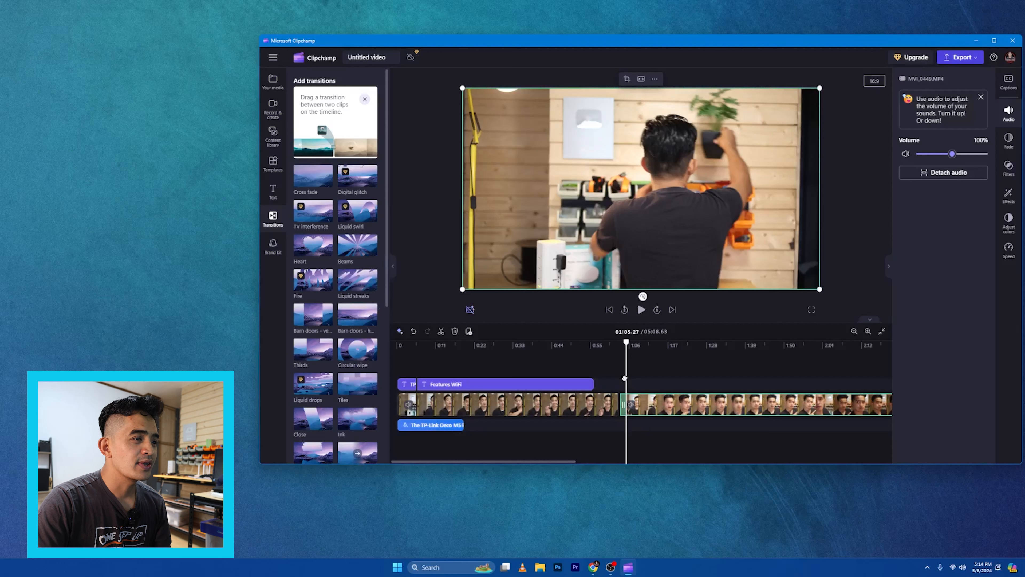
mouse_move(357, 281)
left_mouse_down()
mouse_move(693, 430)
mouse_move(638, 400)
mouse_move(626, 412)
left_mouse_up()
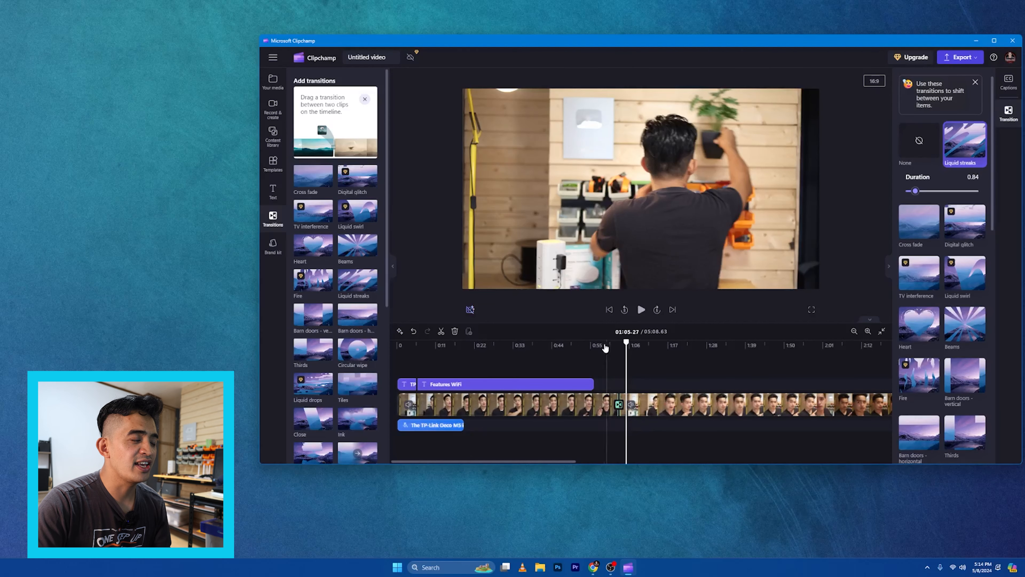
Preview the transition between the two clips from just before the cut
left_click(605, 348)
left_click(584, 348)
left_click(599, 349)
key("space")
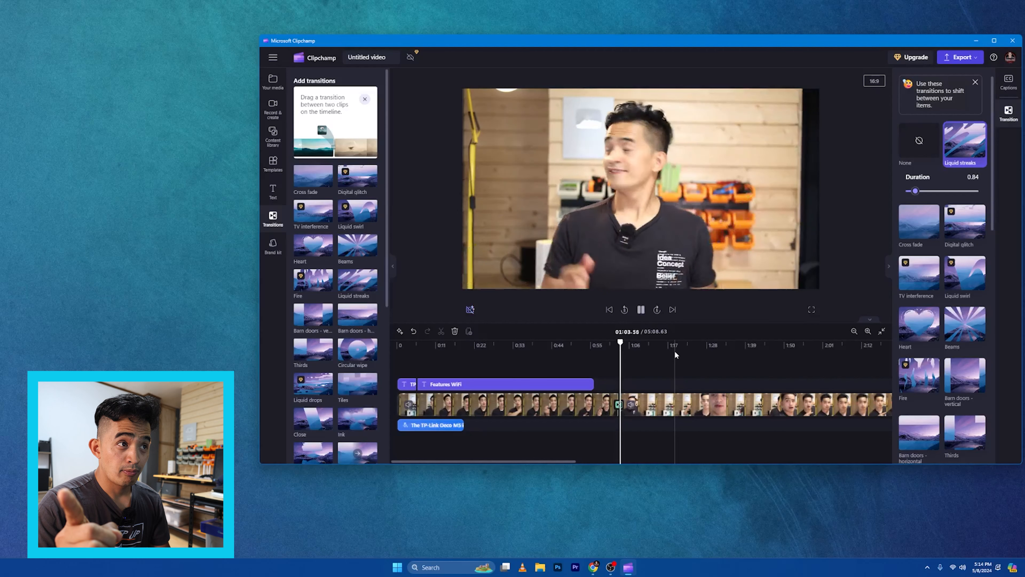
key("space")
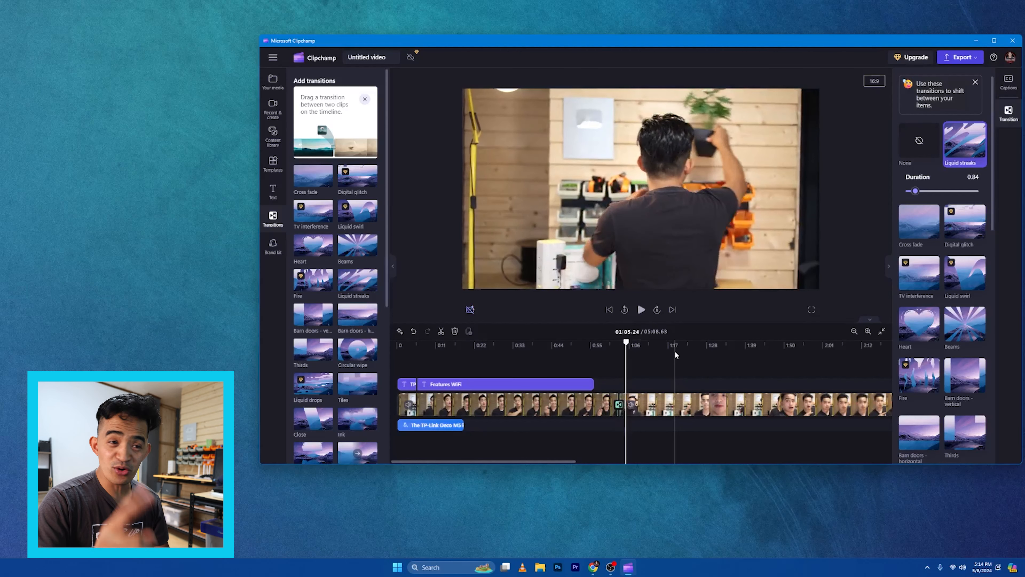
left_click(606, 354)
key("space")
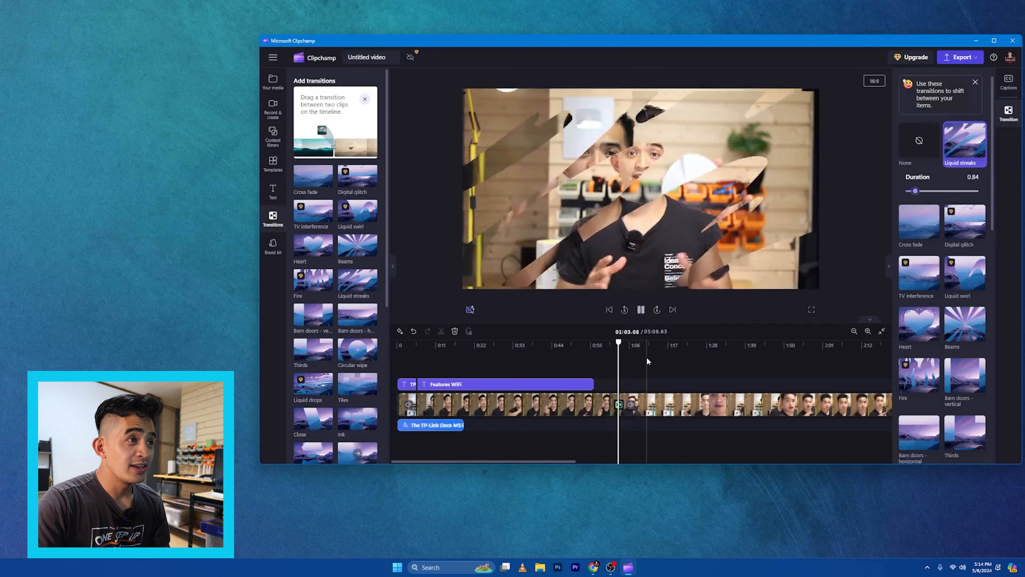
key("space")
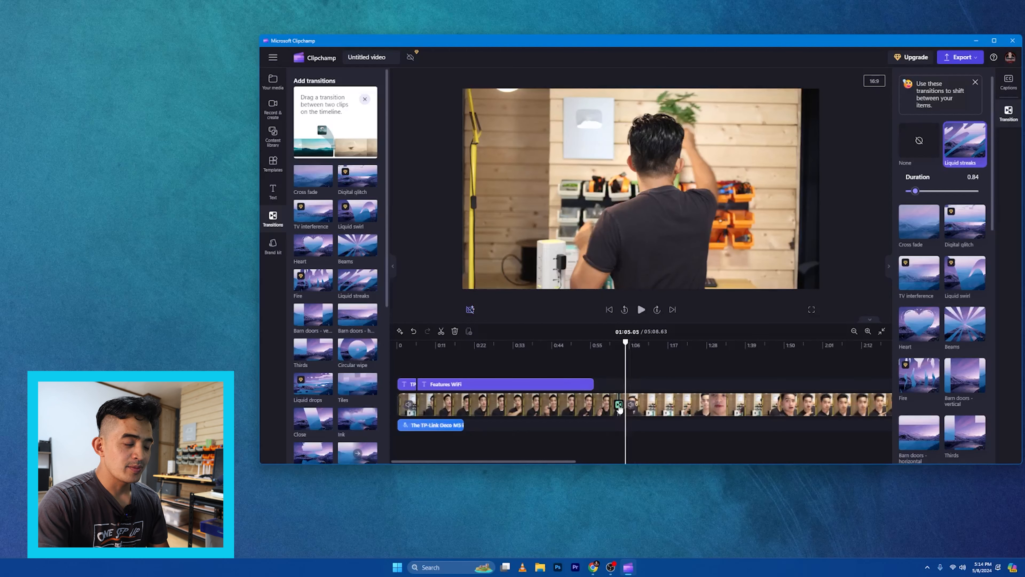
Delete the transition and add a Barn doors - horizontal transition between the clips instead
key("Delete")
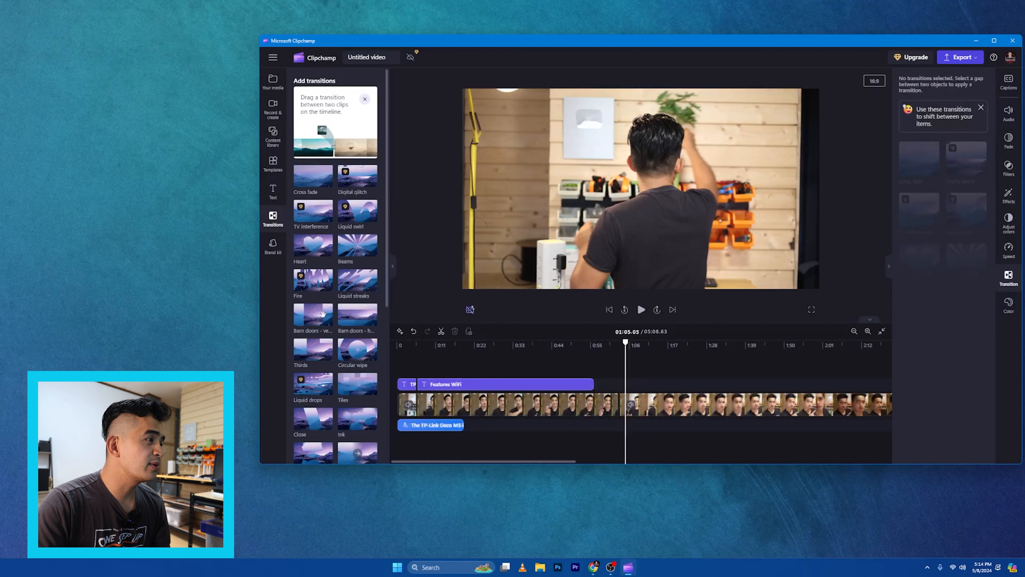
left_click_drag(358, 317, 620, 405)
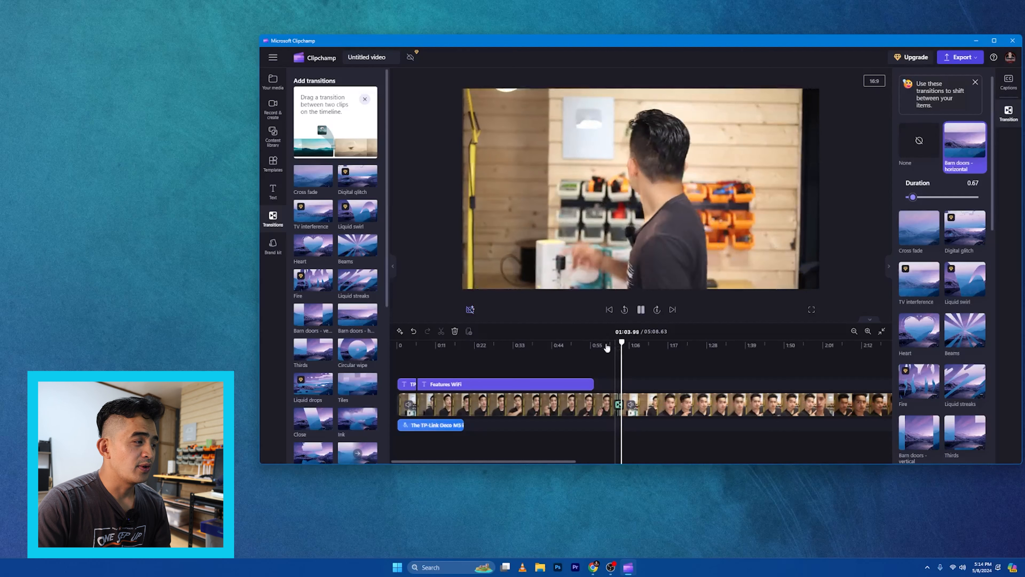
left_click(739, 394)
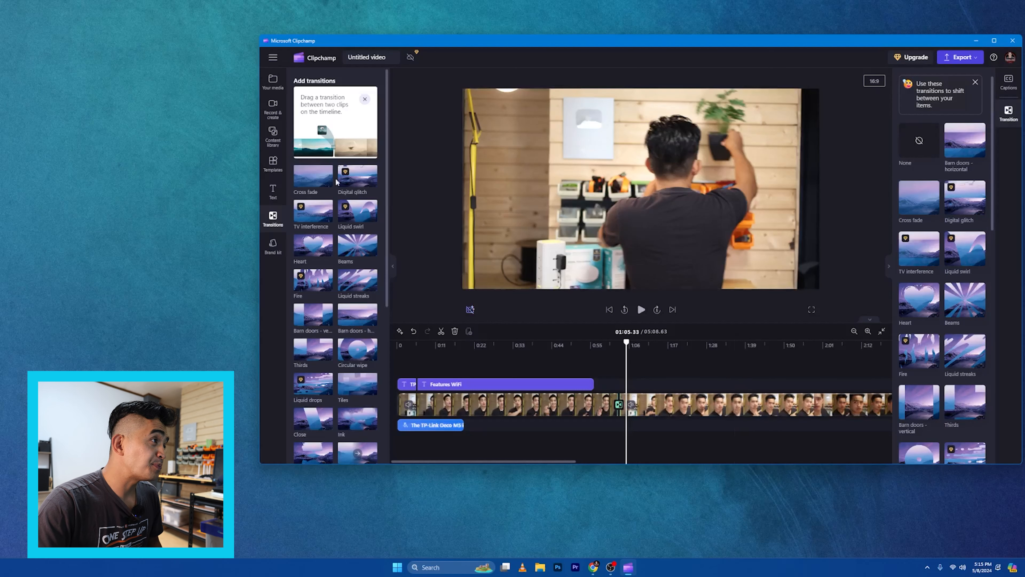
Open the Screen and camera recorder and review the available webcam and microphone choices
left_click(273, 113)
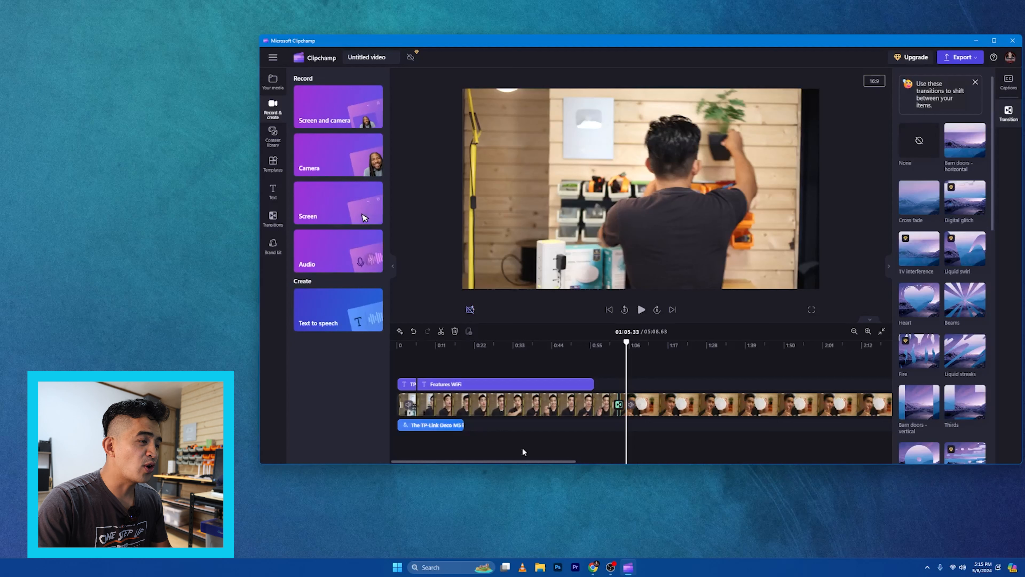
left_click_drag(535, 462, 857, 450)
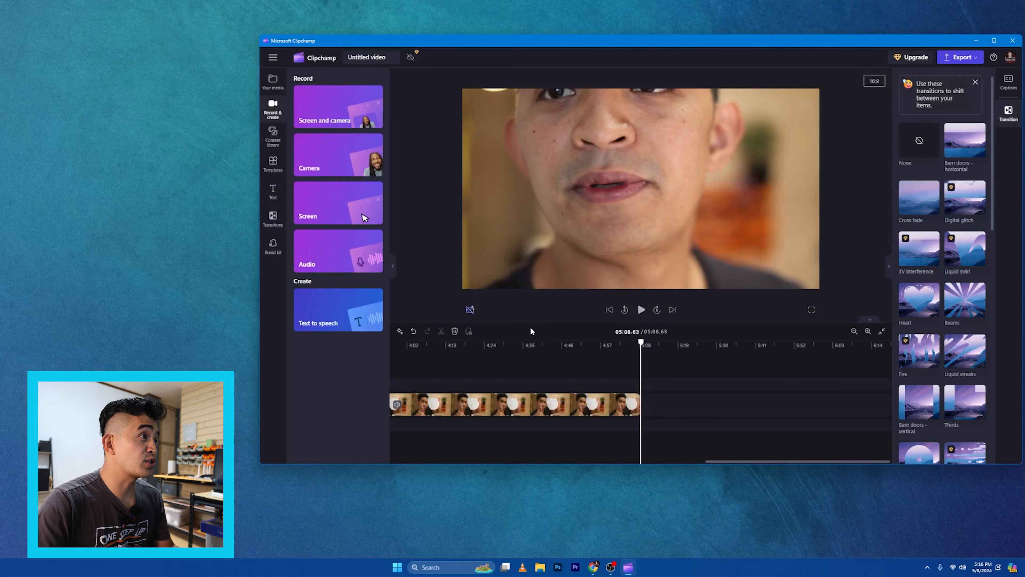
left_click(336, 117)
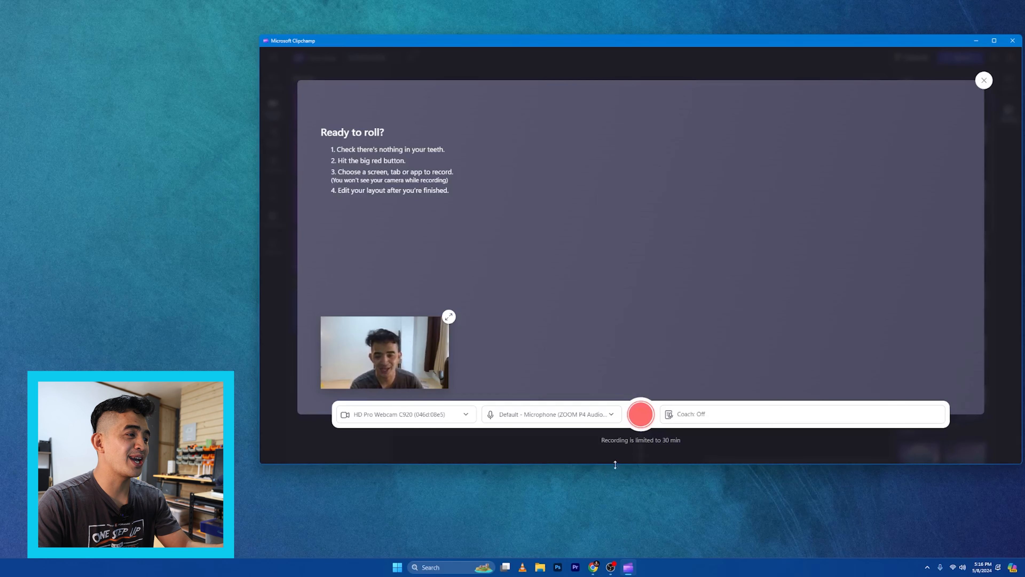
left_click(547, 418)
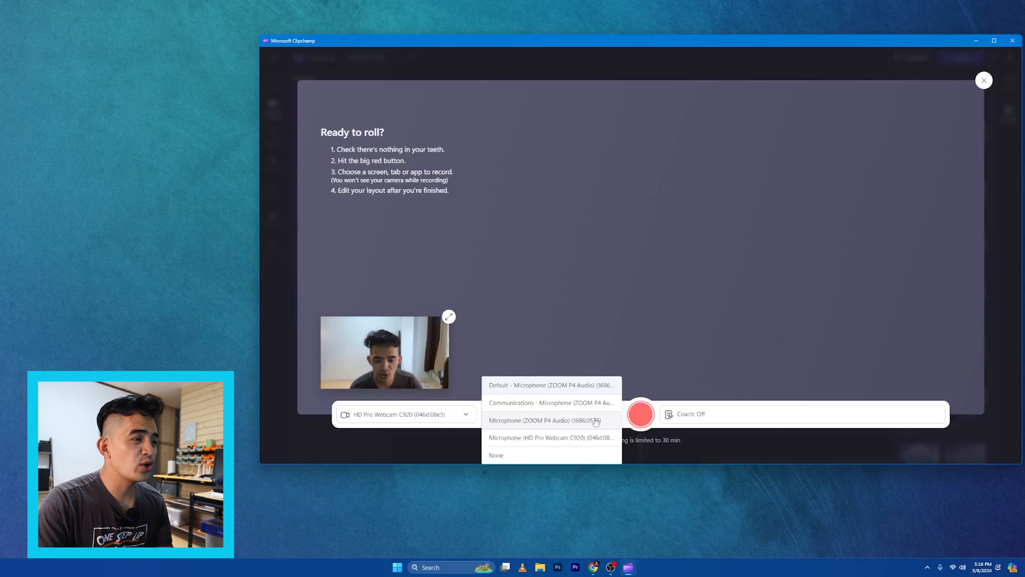
left_click(465, 444)
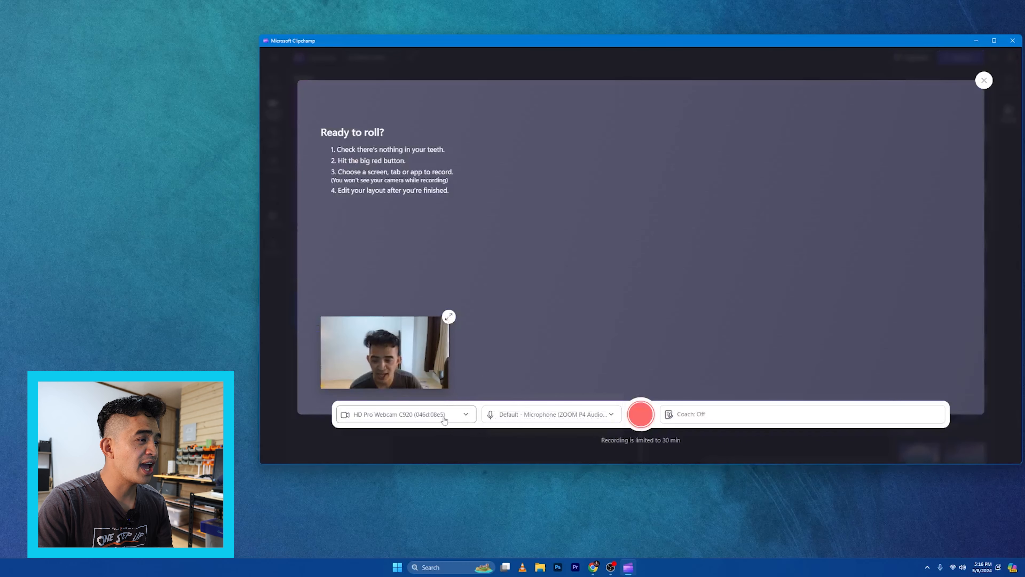
left_click(434, 418)
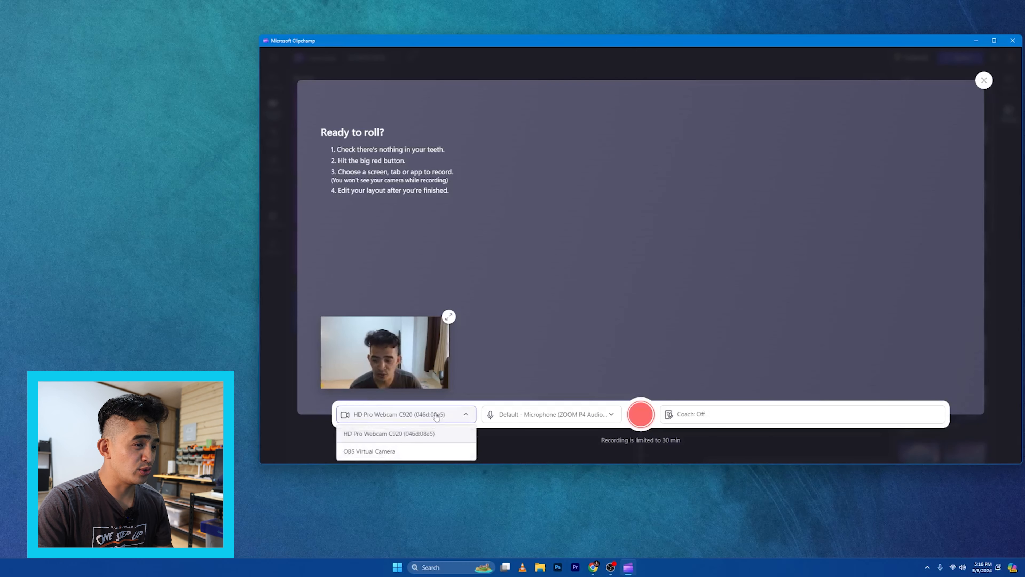
left_click(557, 439)
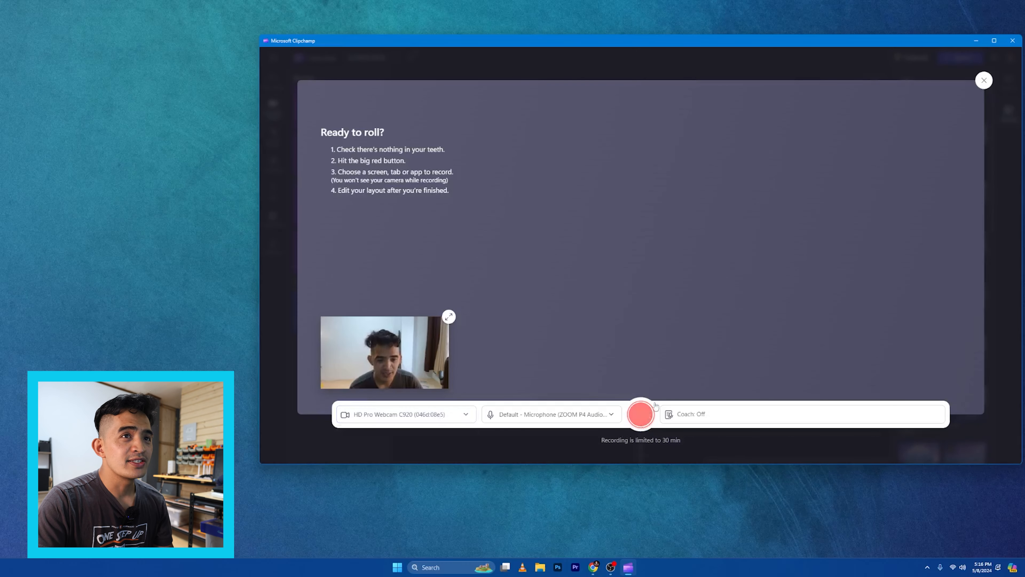
Start recording and share the entire screen
left_click(643, 420)
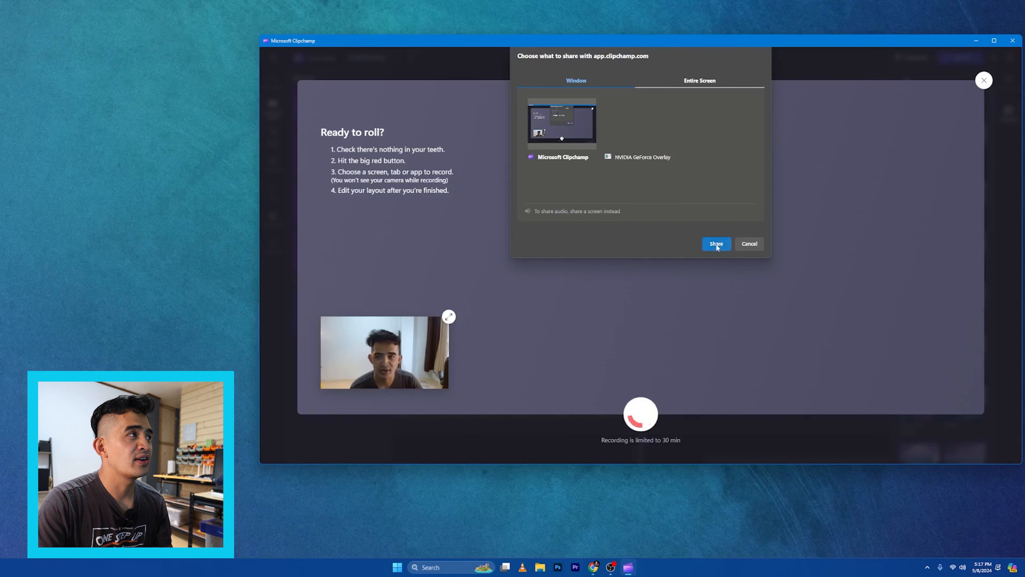
left_click(699, 80)
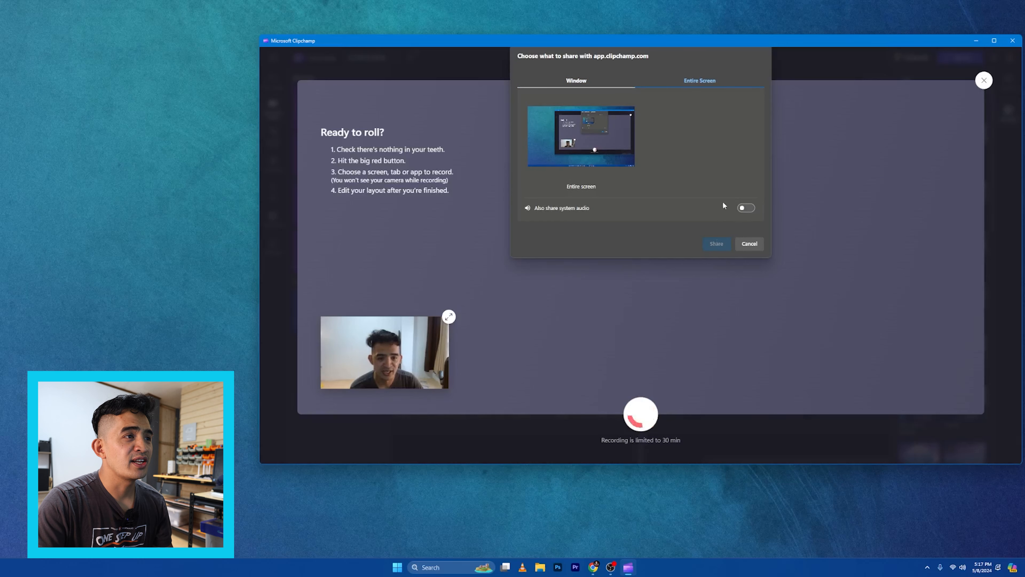
left_click(577, 160)
left_click(717, 244)
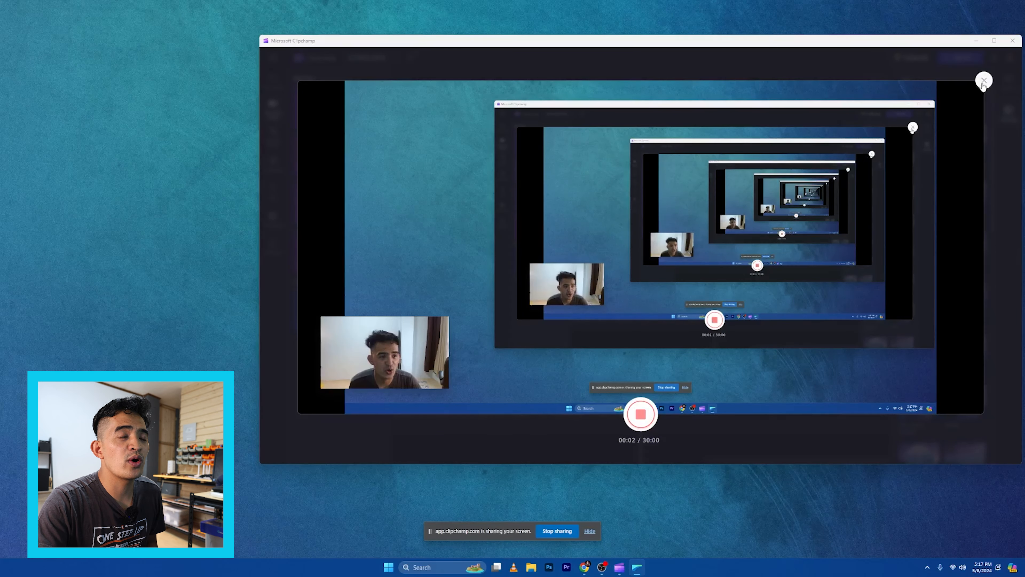
While recording, minimize the editor and open zeera.png from the desktop in File Explorer, then close it
left_click(977, 41)
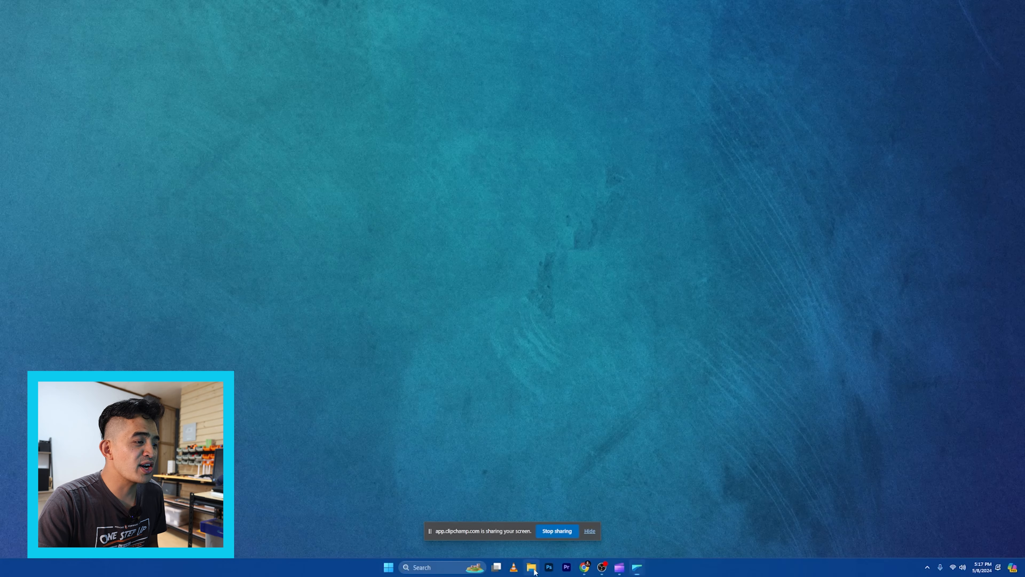
left_click(531, 570)
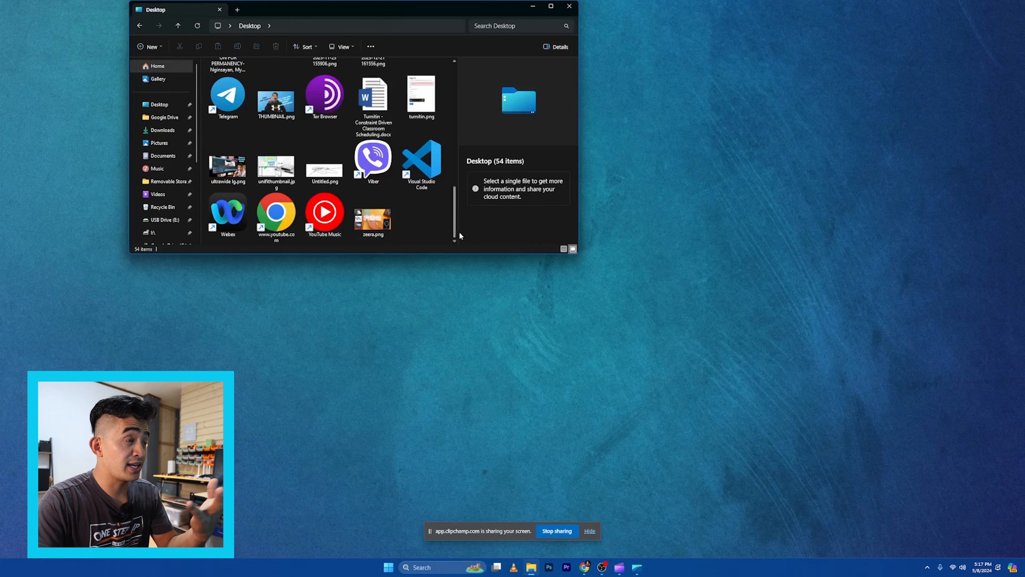
double_click(367, 223)
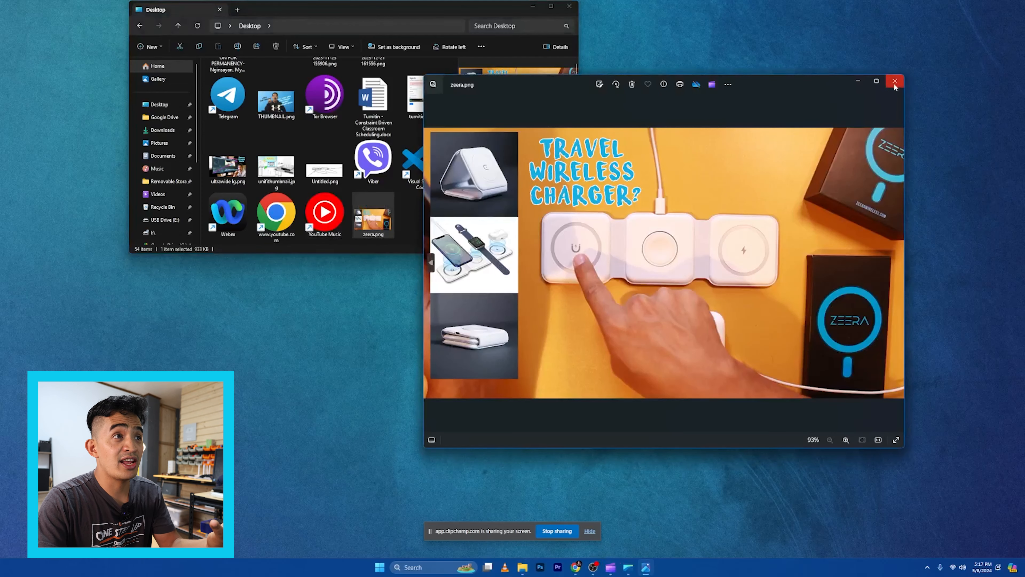
left_click(895, 81)
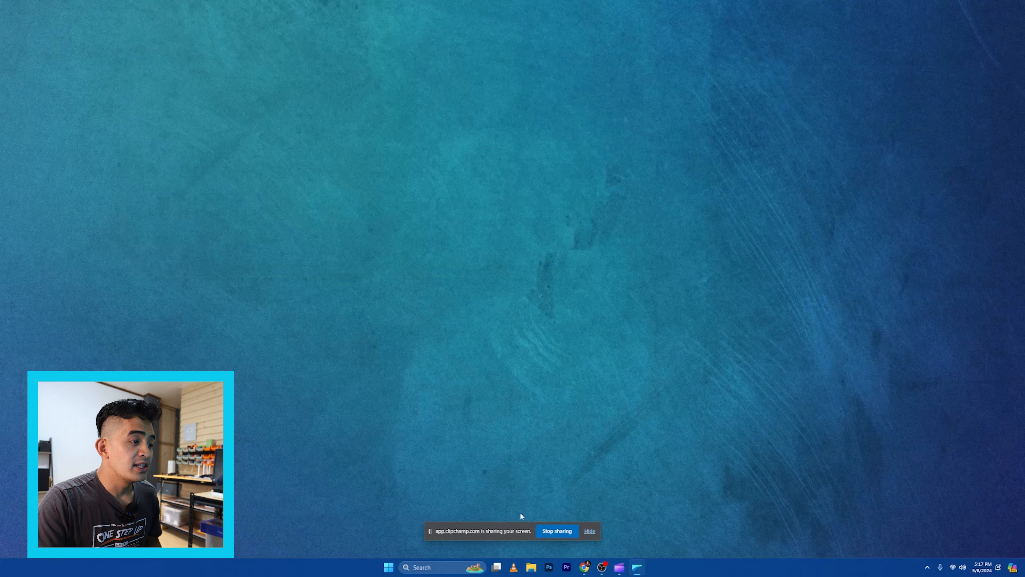
Stop sharing the screen, return to the recorder, and save the recording into the project
left_click(557, 531)
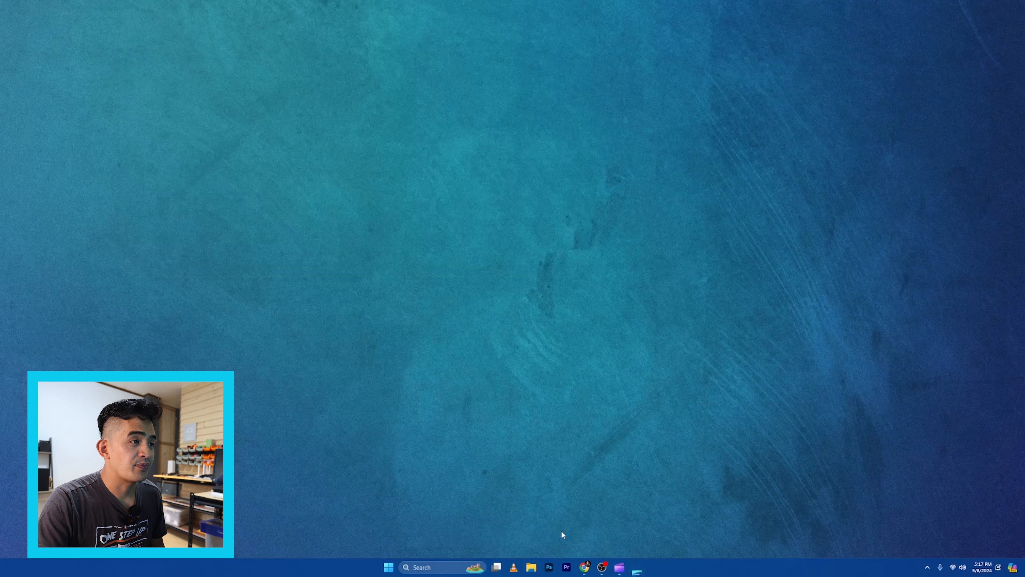
left_click(628, 567)
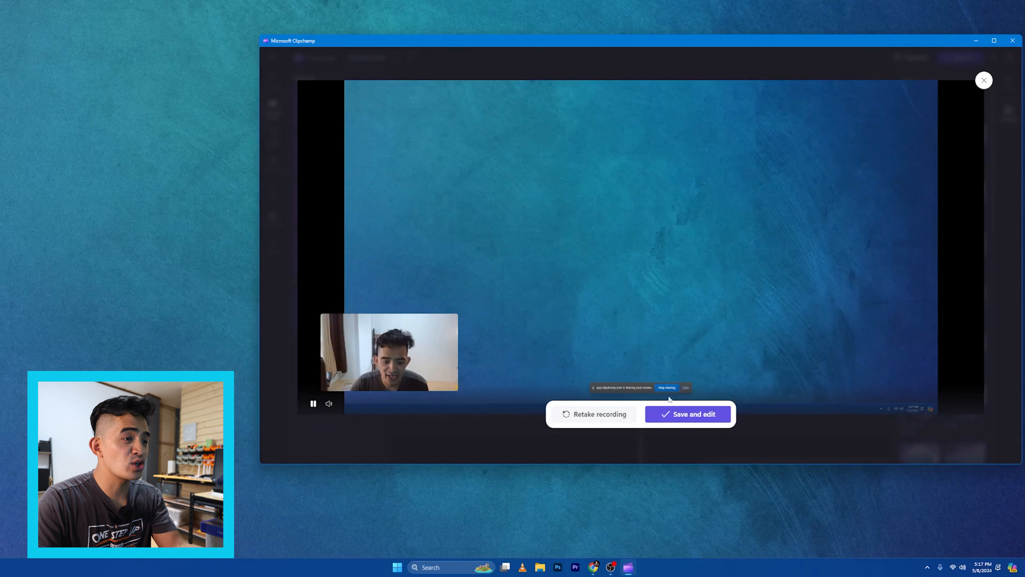
left_click(693, 416)
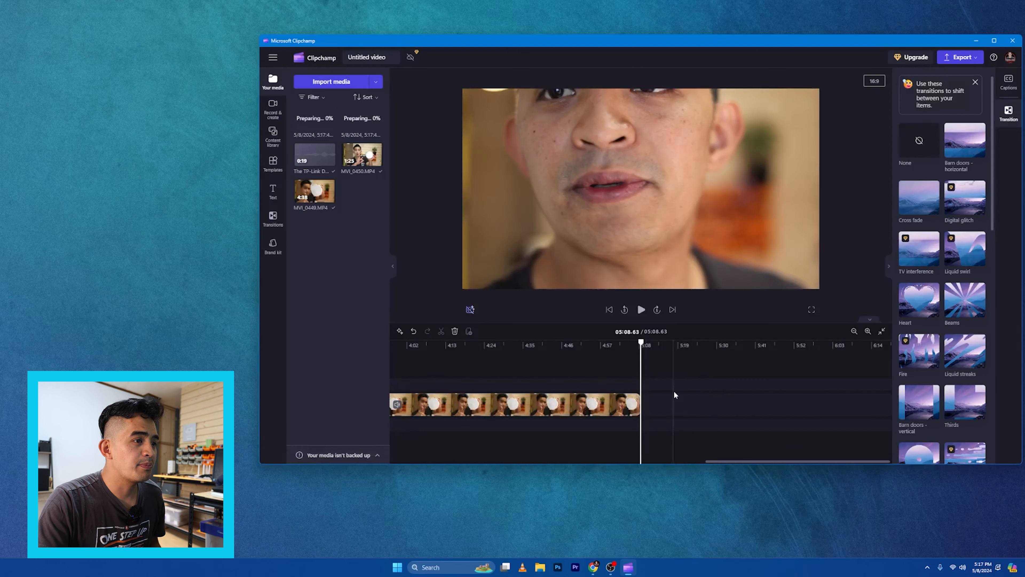
left_click(311, 129)
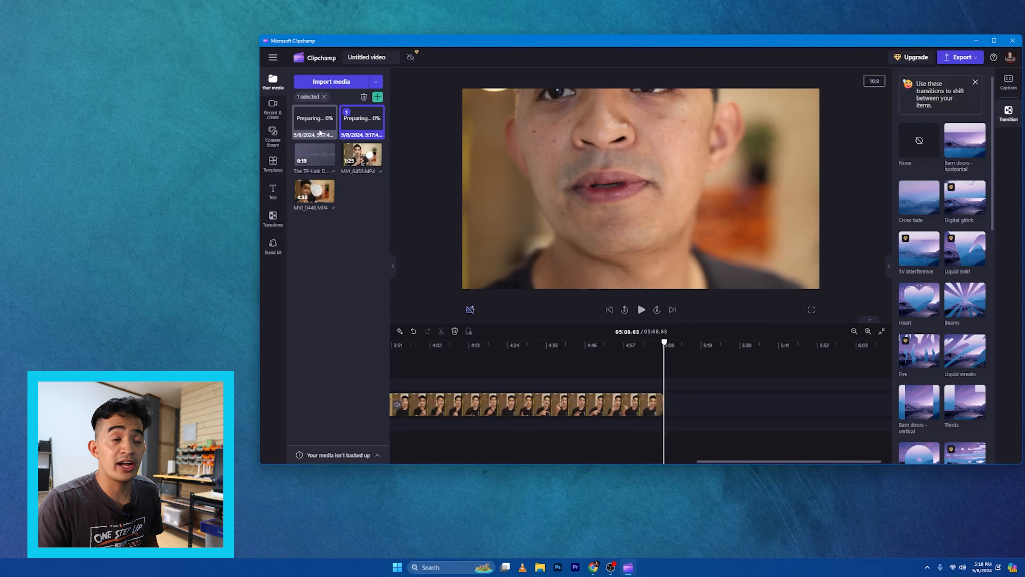
left_click(274, 109)
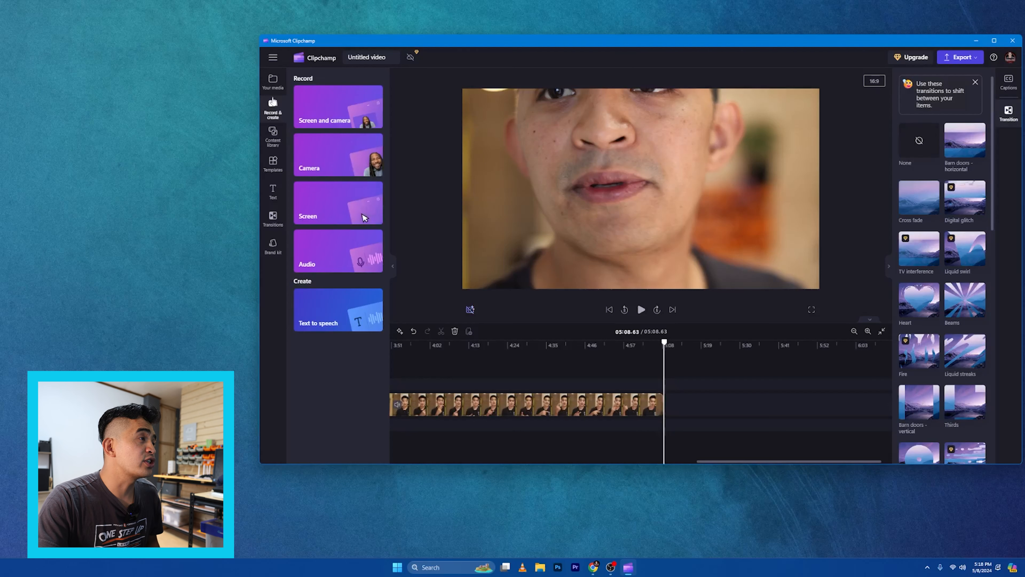
left_click(273, 83)
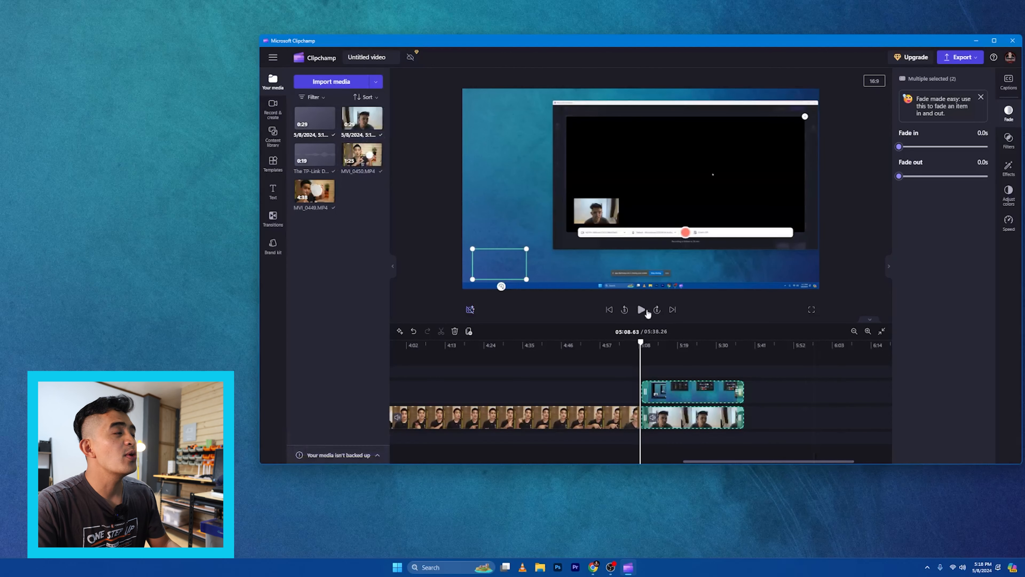
left_click(362, 119)
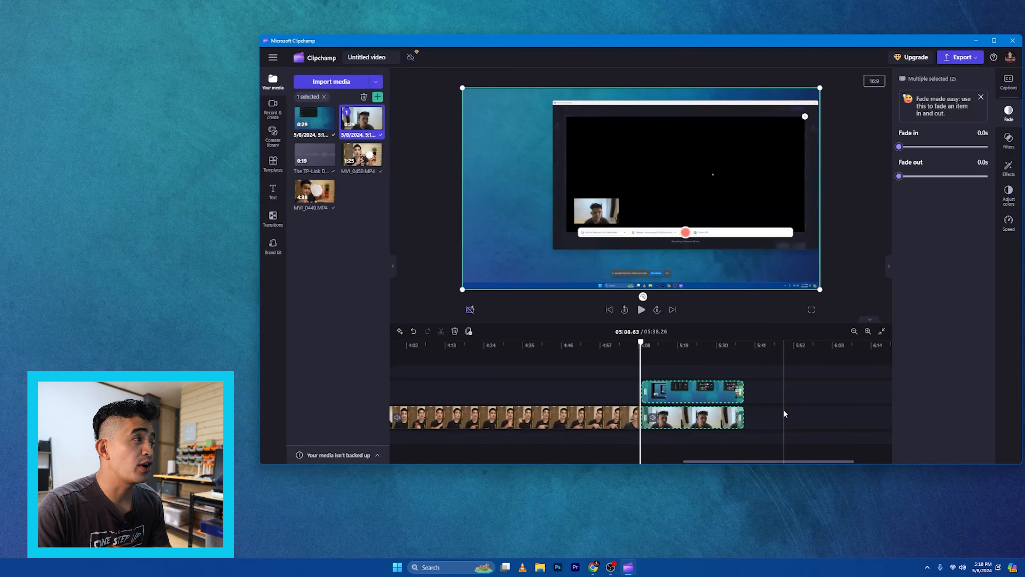
left_click(314, 119)
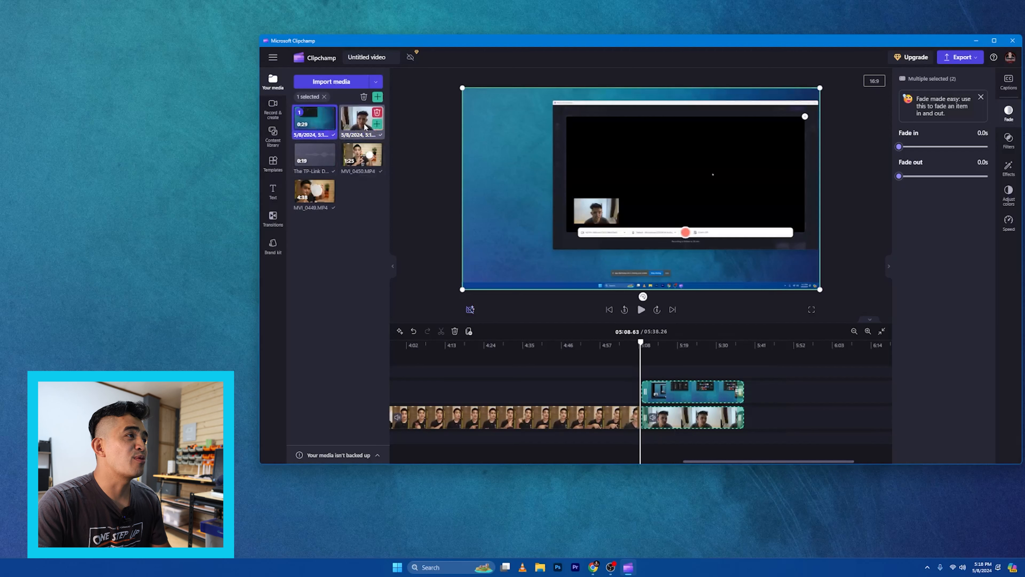
left_click(372, 130)
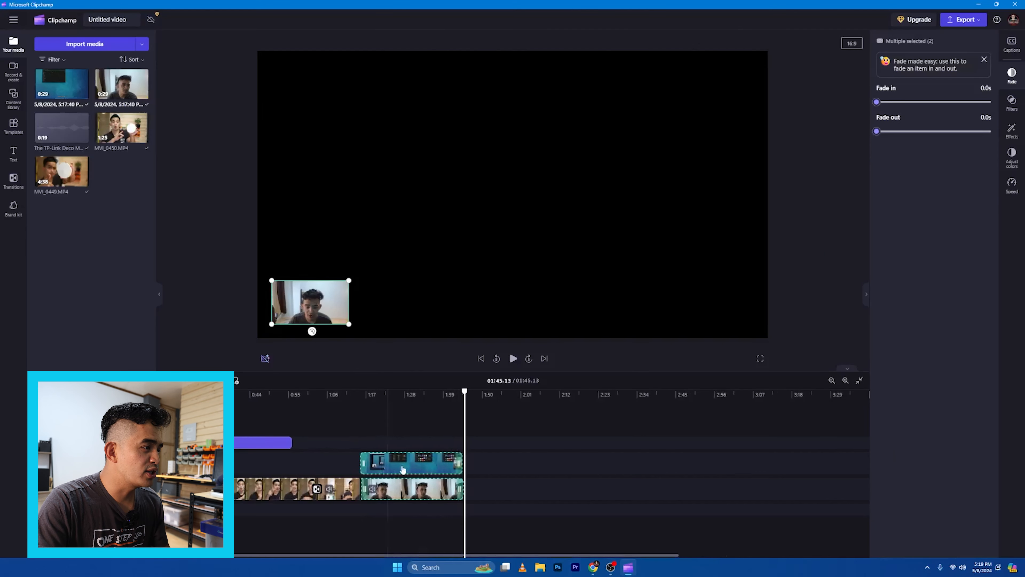
Ungroup the screen and webcam recordings and move the webcam clip onto the track above the screen recording
right_click(428, 496)
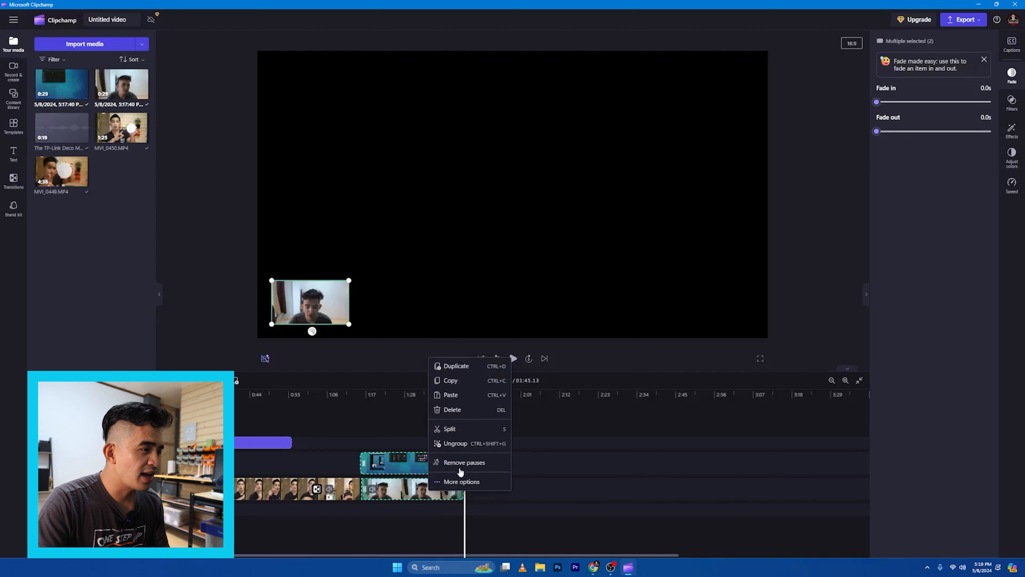
left_click(460, 443)
left_click_drag(444, 464, 551, 512)
left_click_drag(541, 462, 423, 473)
left_click_drag(465, 410, 407, 405)
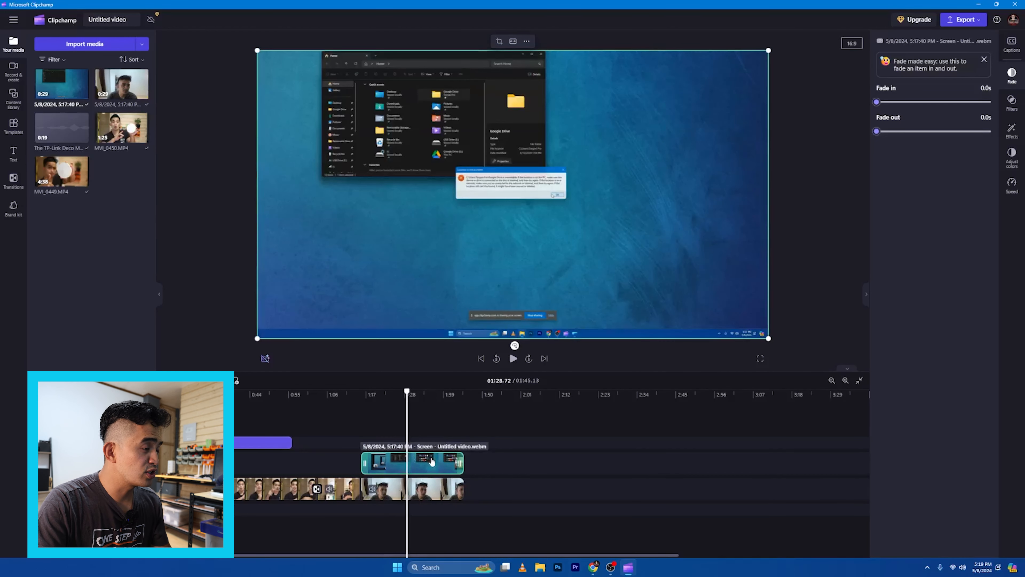
key("ctrl+z")
key("ctrl+shift+z")
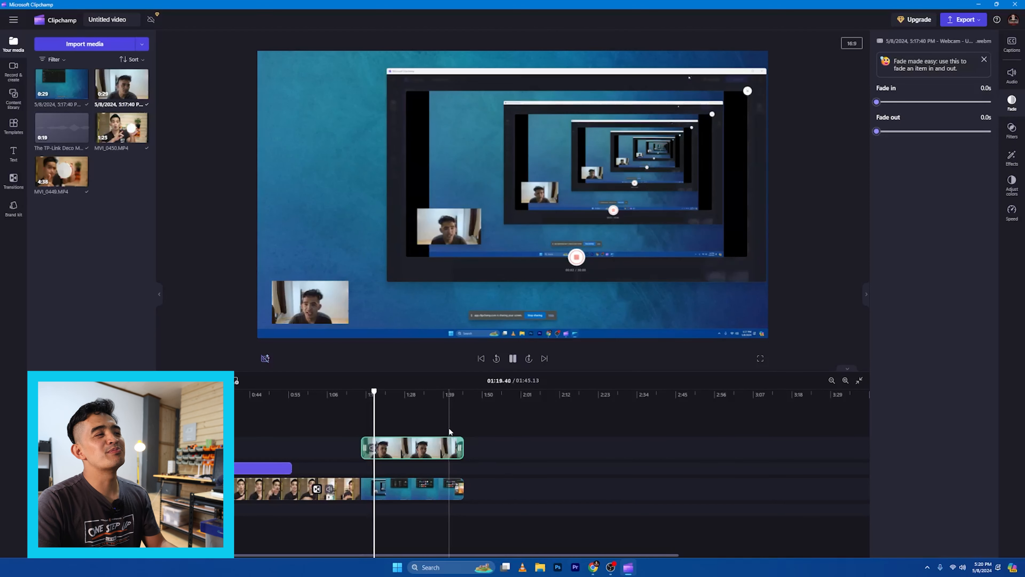
Preview the screen recording with the webcam overlay from the scrubbed position
left_click_drag(382, 393, 424, 396)
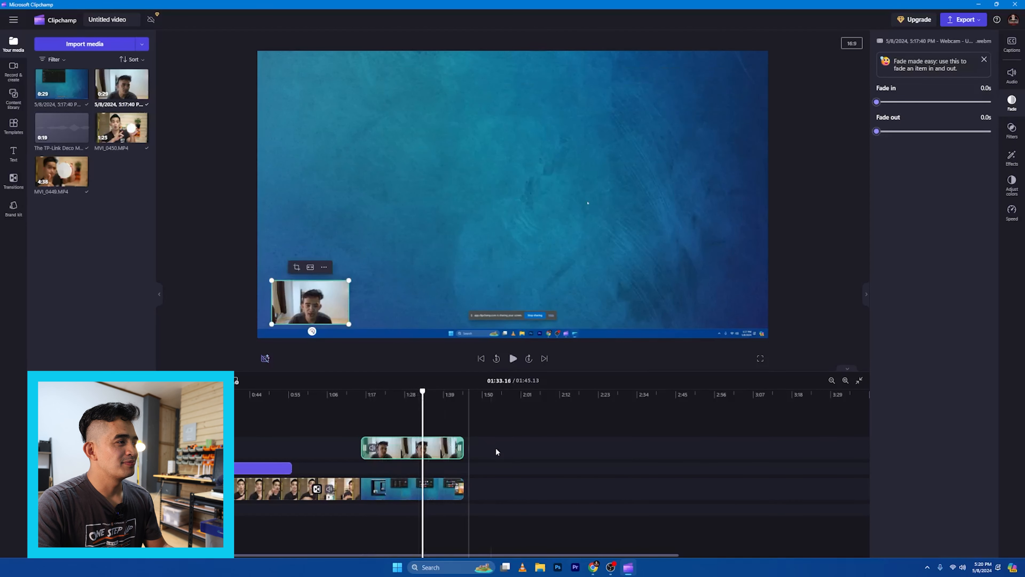
key("space")
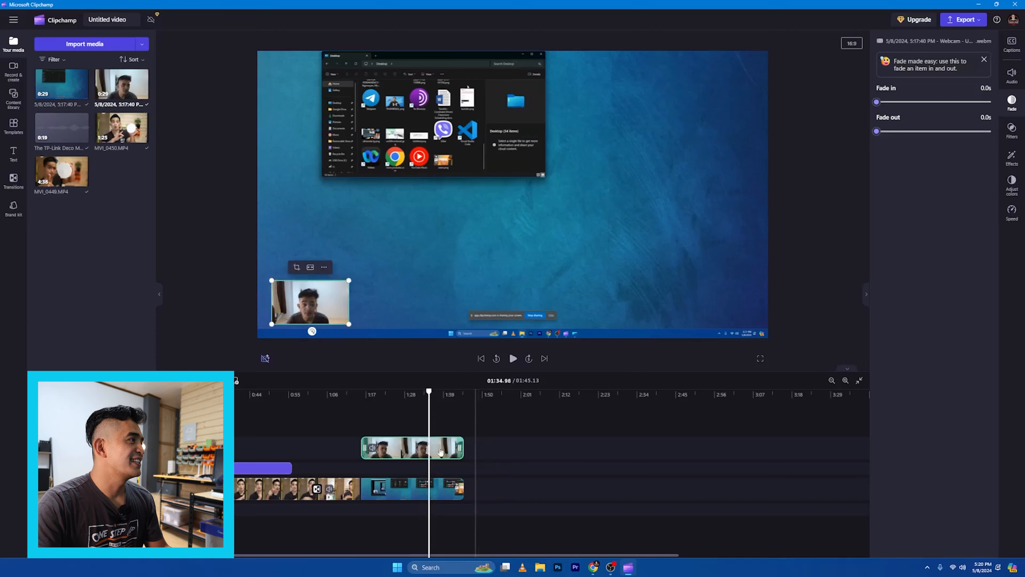